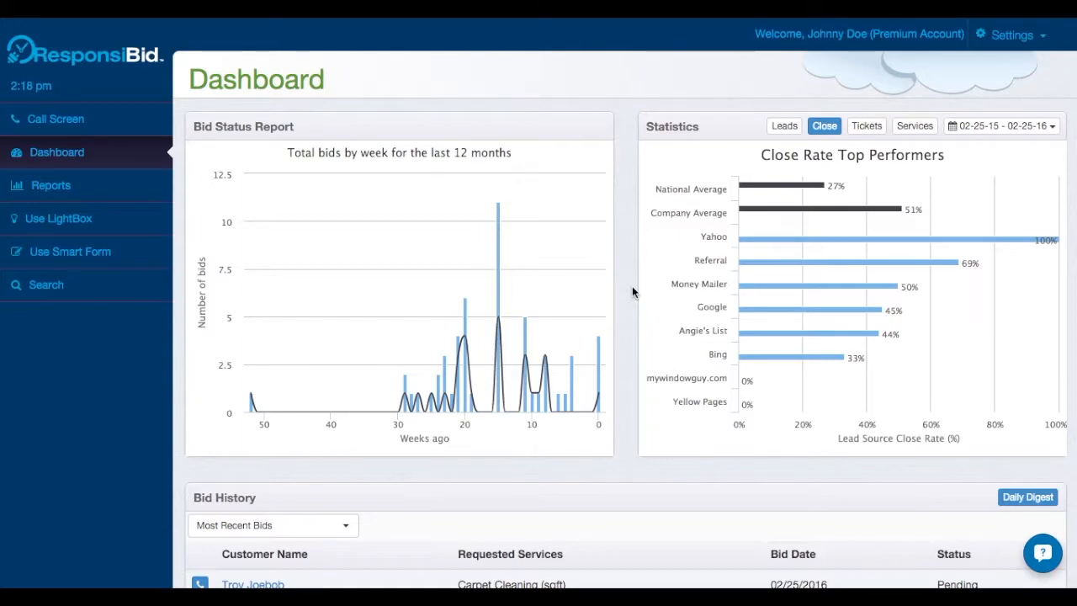
Open the Administrator settings and authenticate Google Calendar with the company's Google account, allowing ResponsiBid to manage its calendars
click(1024, 43)
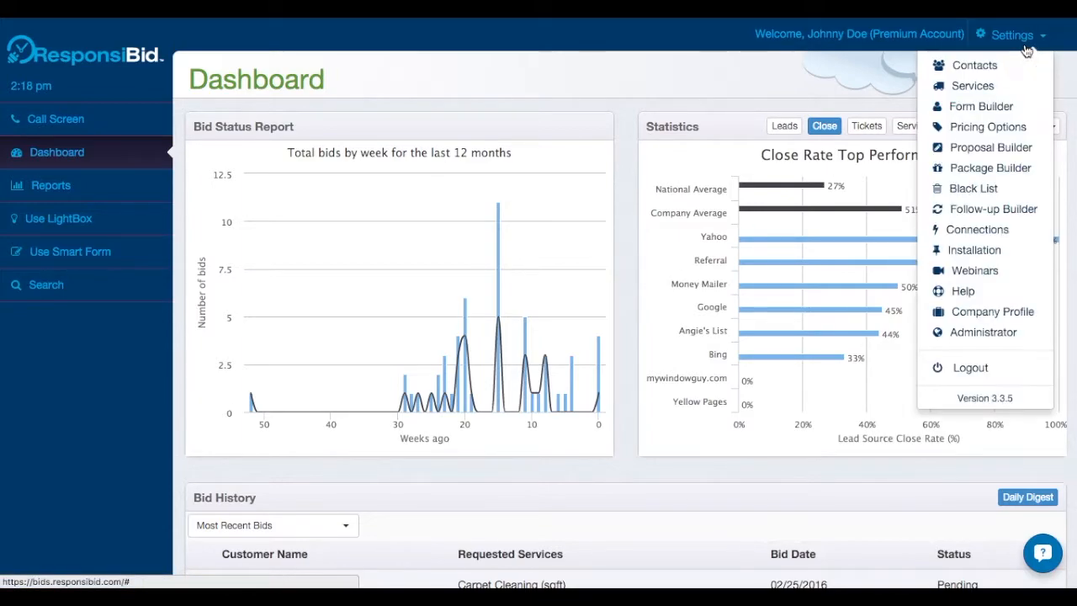
click(985, 334)
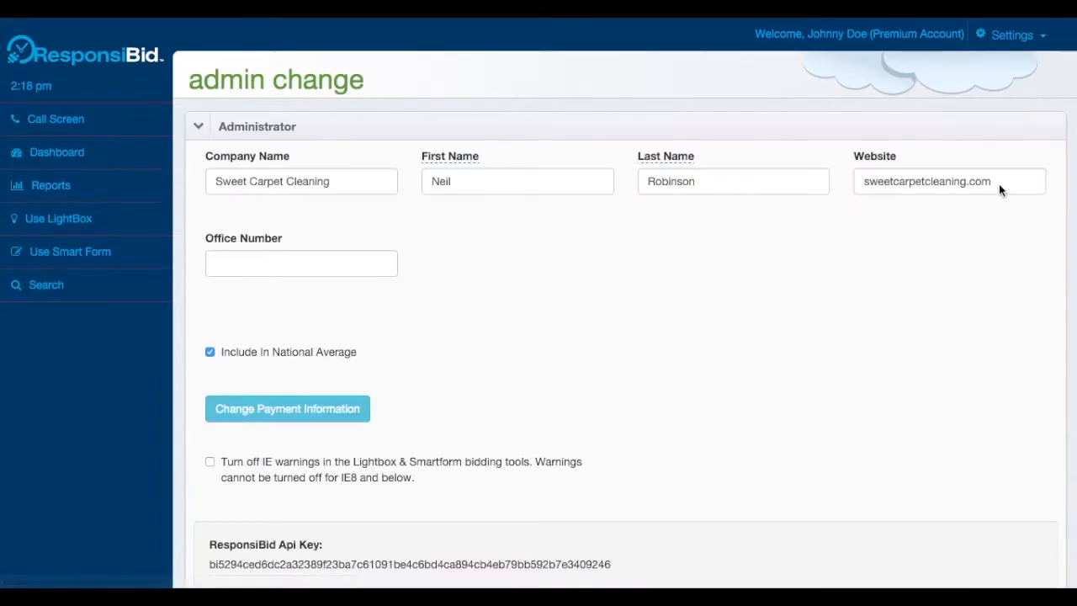
scroll(578, 482, down, 5)
scroll(578, 481, down, 2)
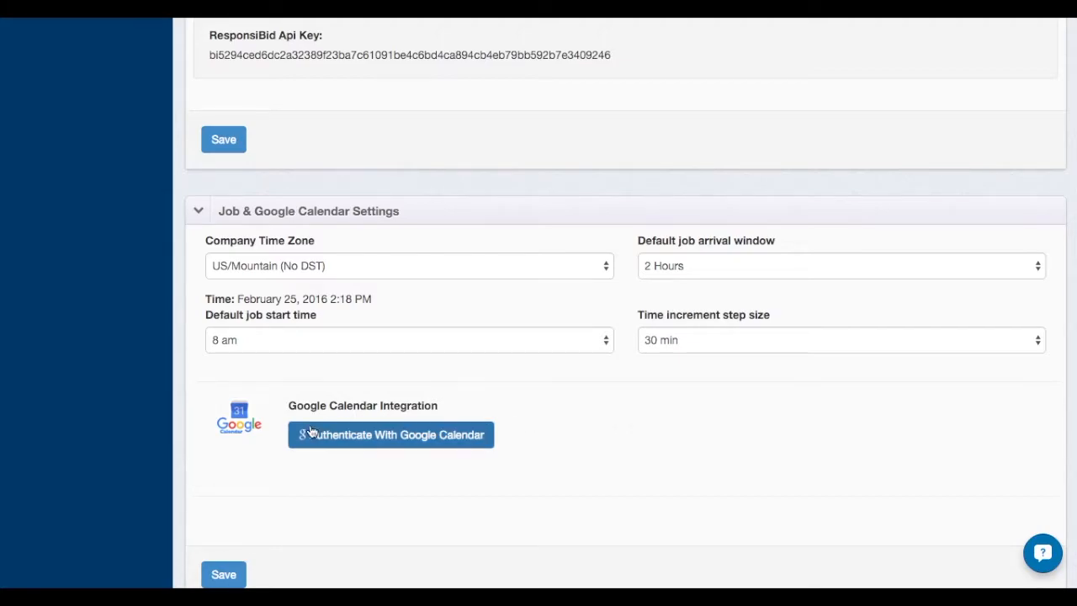
click(435, 449)
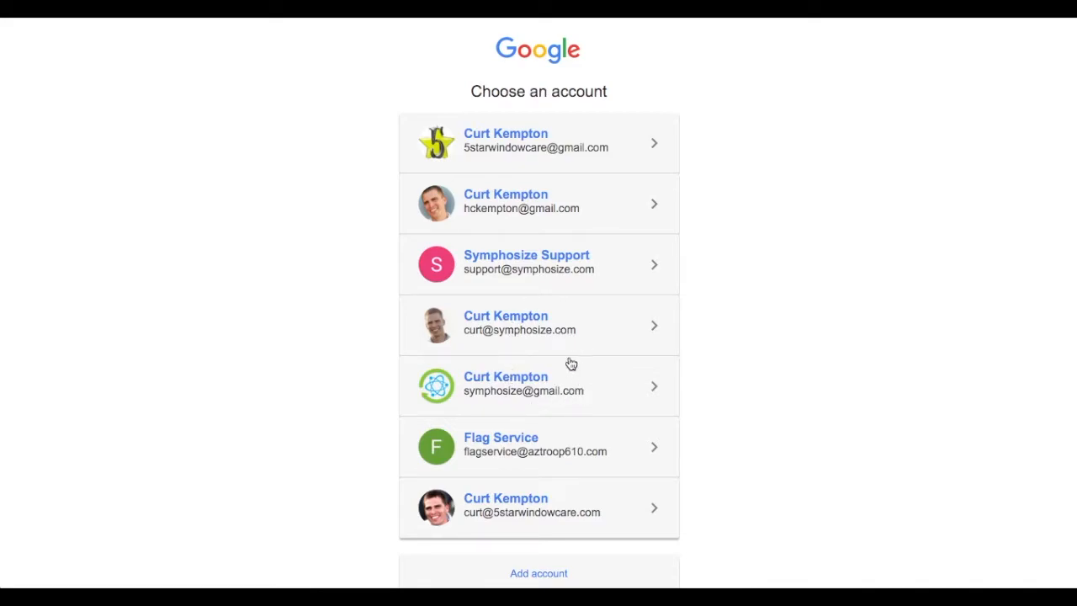
click(522, 395)
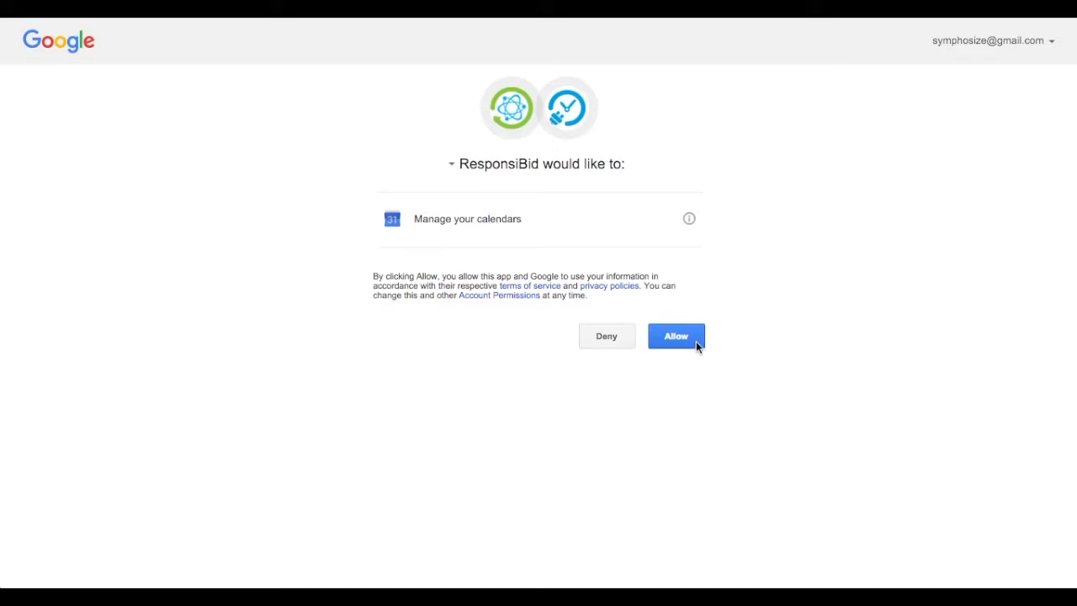
click(689, 339)
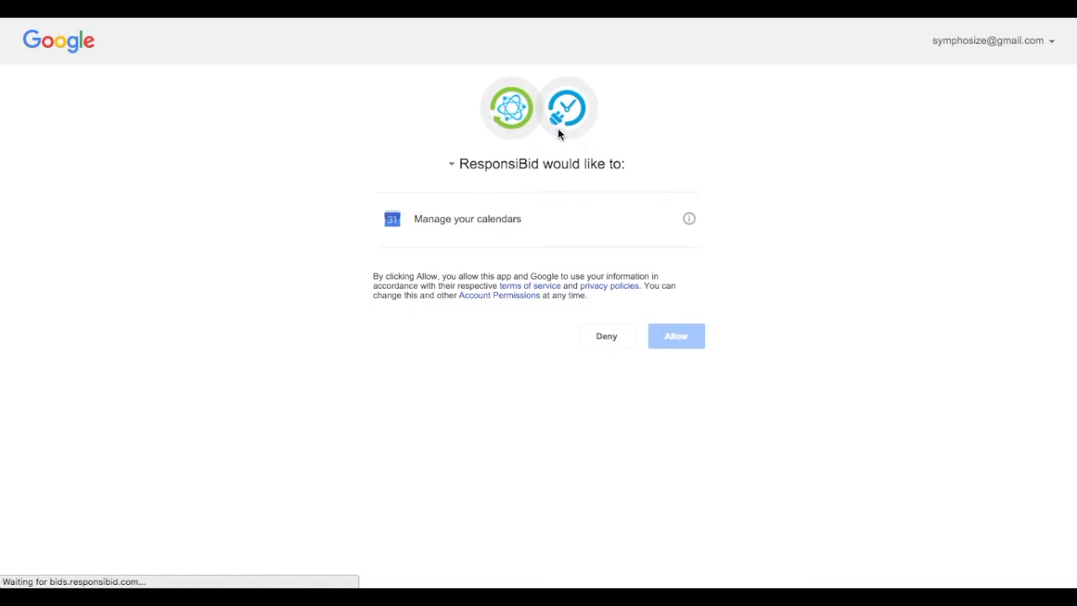
Set the authorized calendar named after the account's e-mail address to Hidden
scroll(487, 405, down, 10)
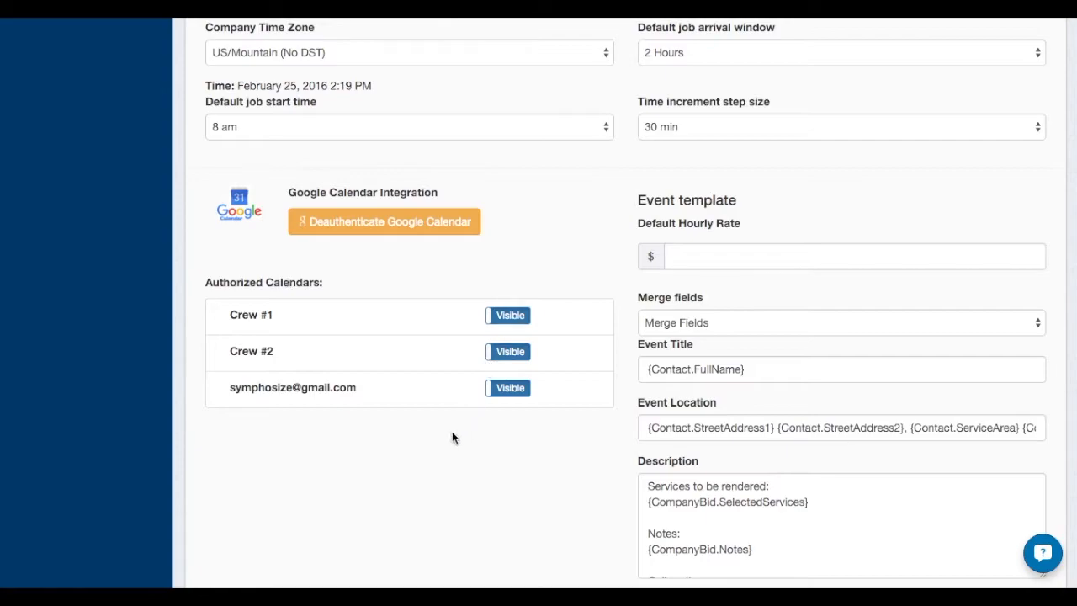
scroll(438, 444, up, 2)
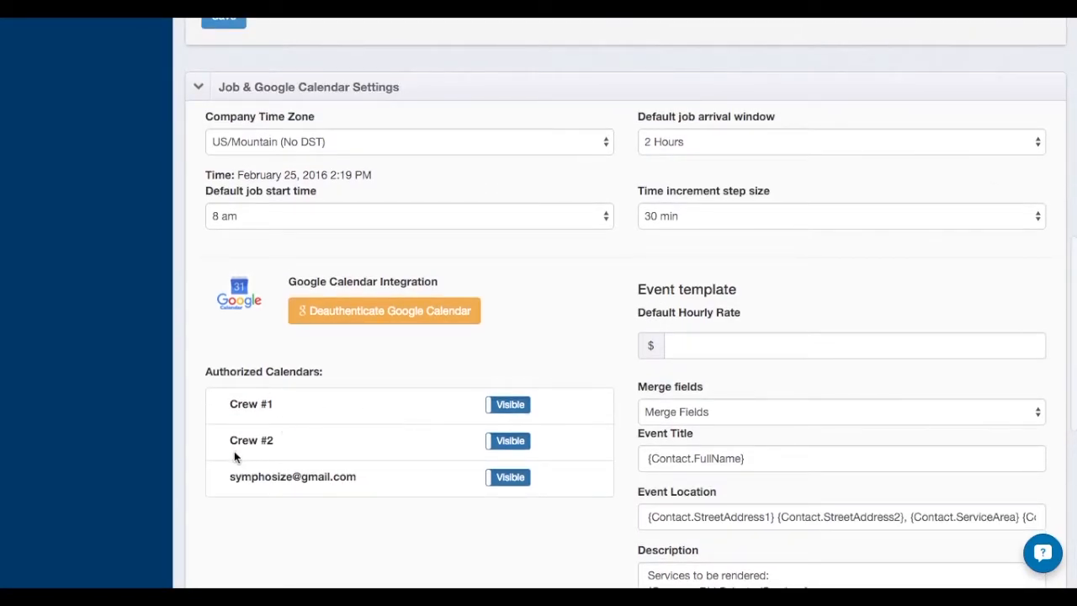
click(509, 478)
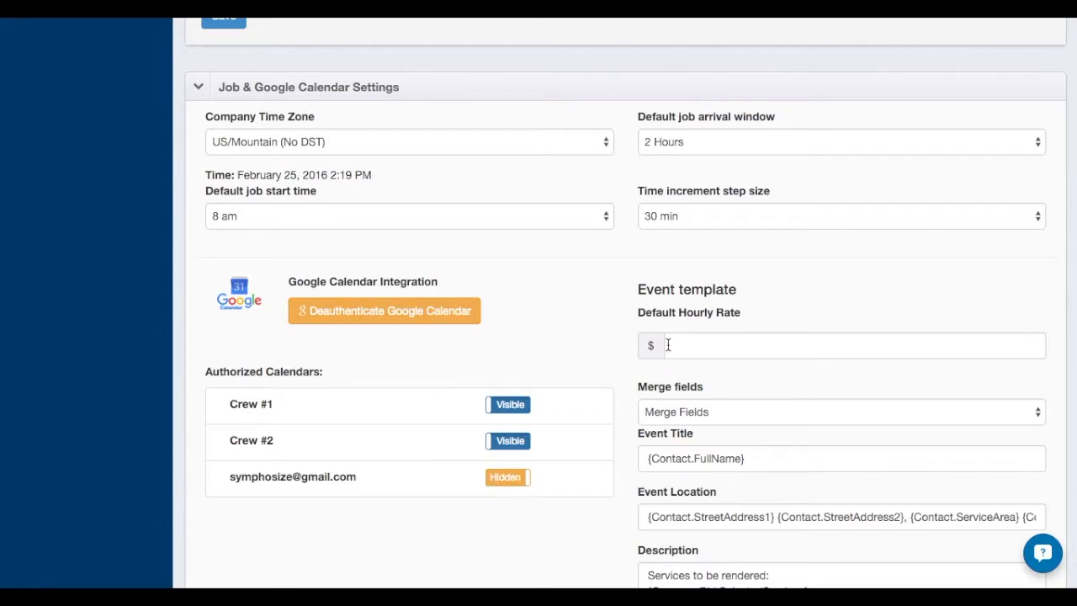
Set the event template's default hourly rate to $125
scroll(667, 344, down, 2)
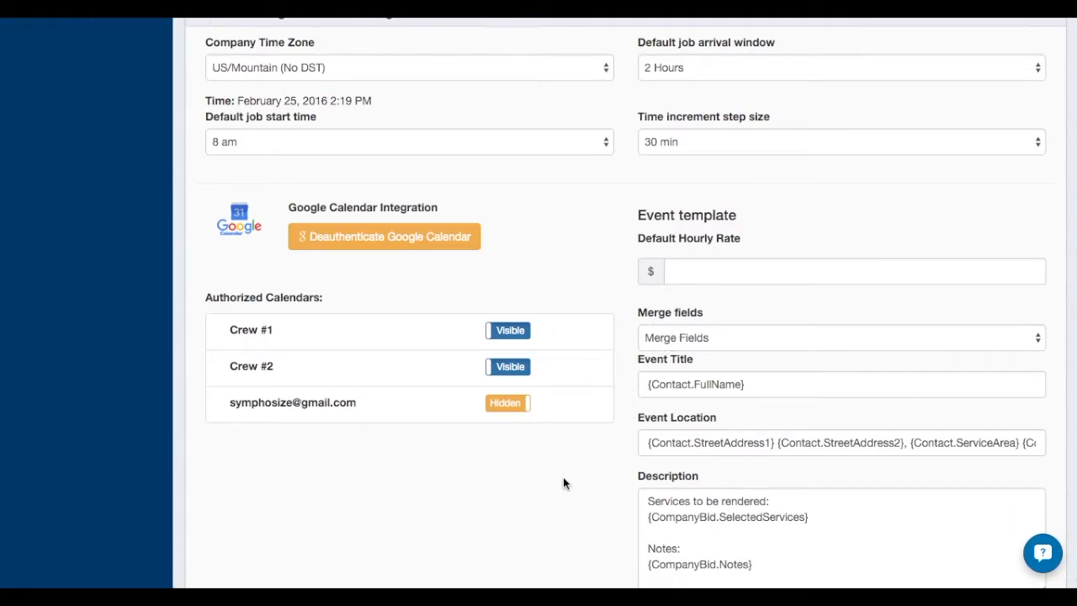
click(704, 278)
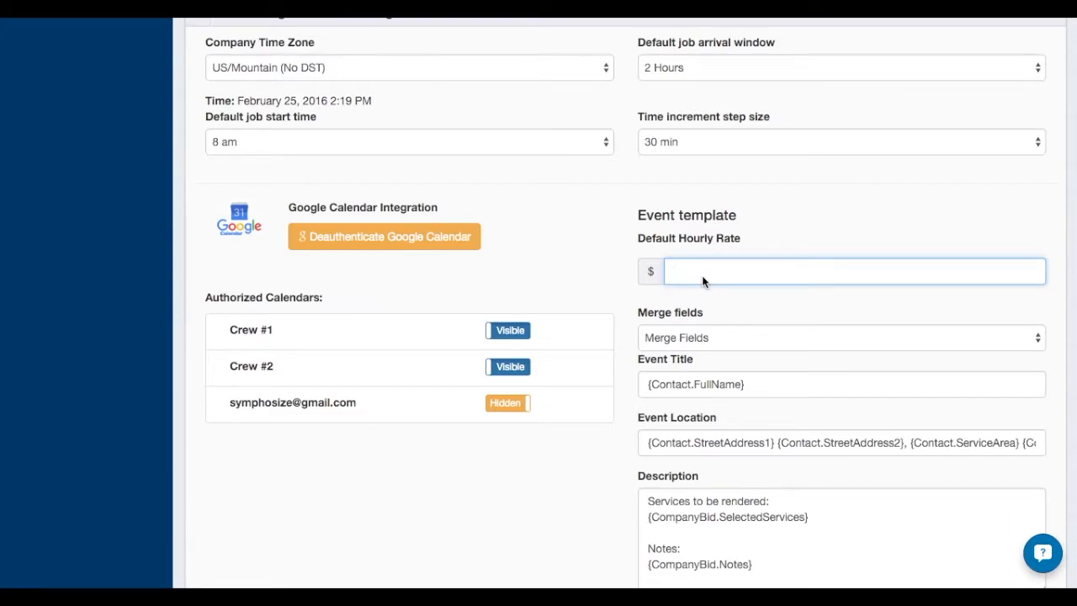
text(125)
Examine the merge fields used in the event template's title, location and description
scroll(596, 448, down, 2)
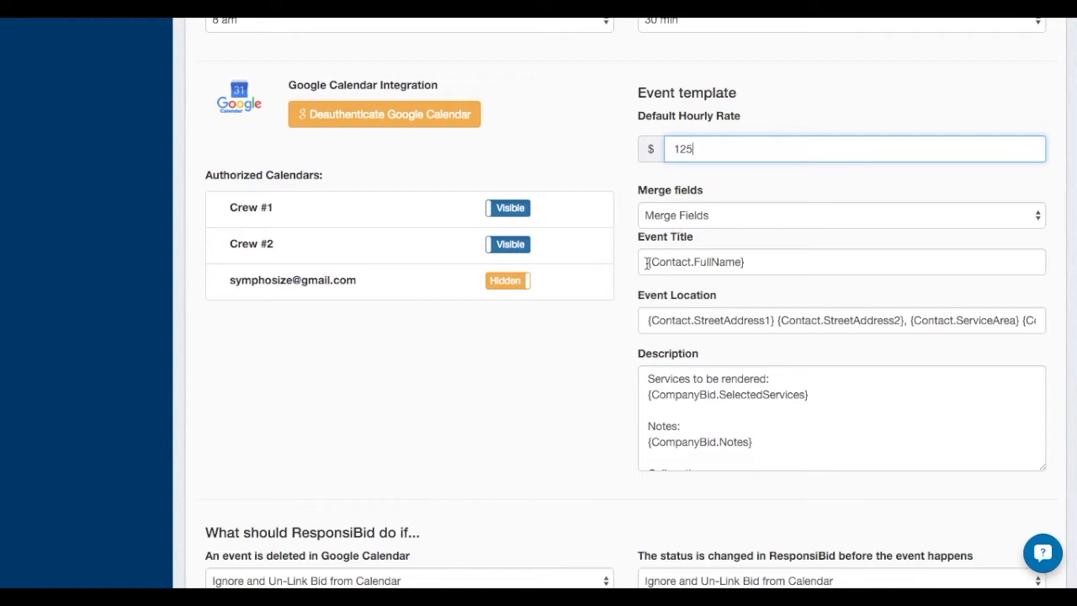
drag(652, 262, 782, 261)
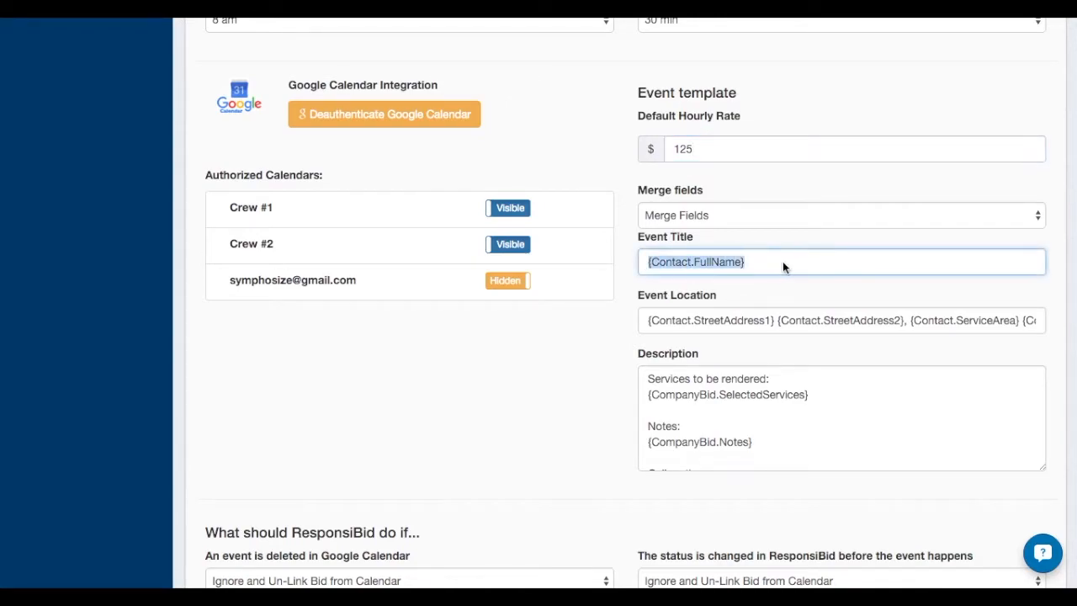
click(794, 263)
click(569, 334)
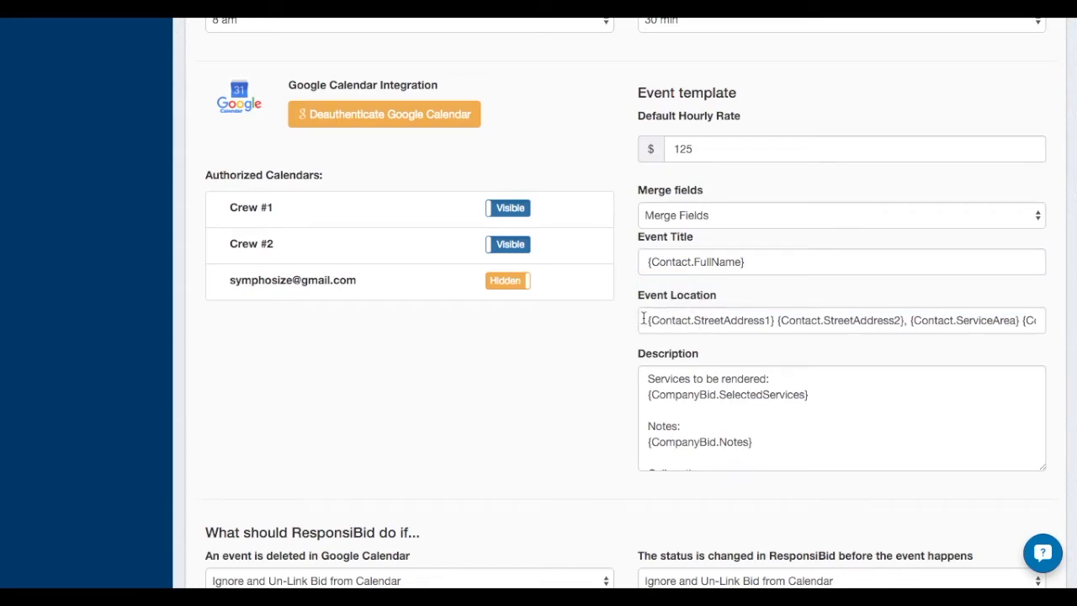
drag(645, 319, 1036, 320)
click(1036, 320)
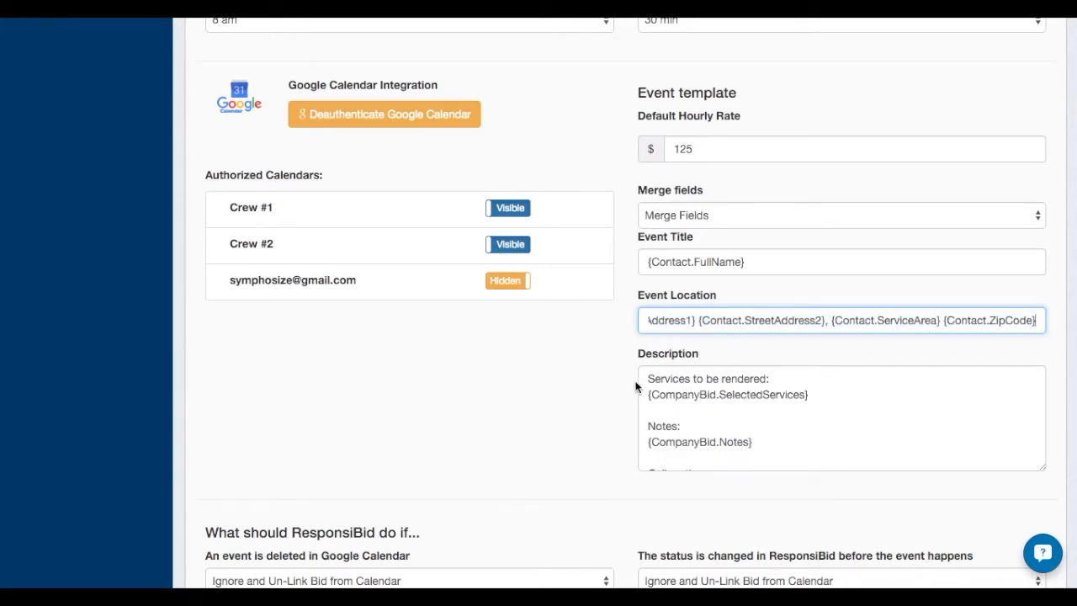
scroll(613, 418, down, 1)
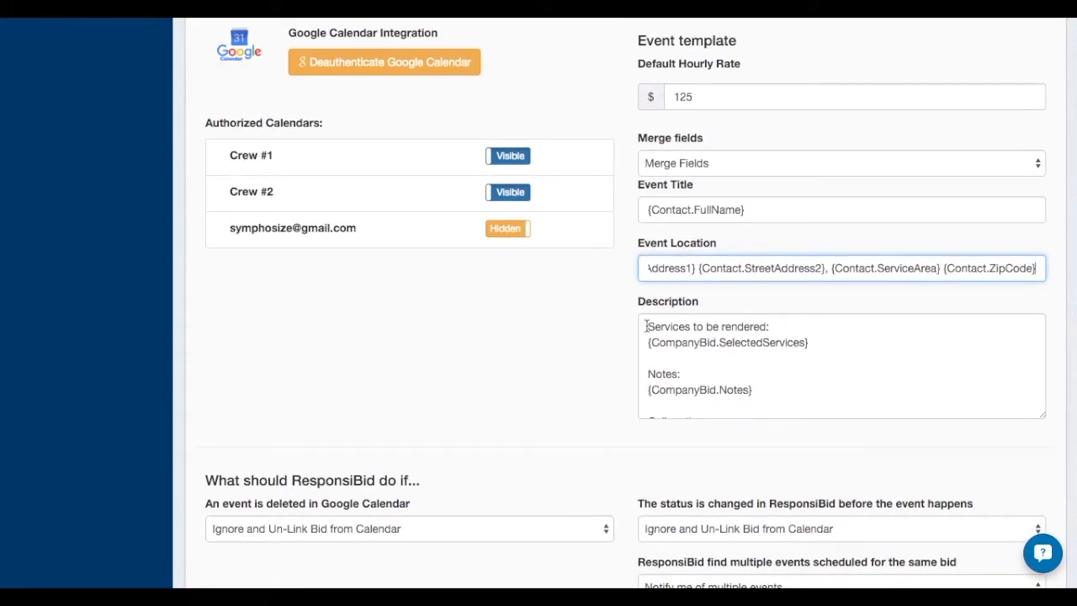
mouse_move(646, 327)
mouse_down()
mouse_move(776, 331)
mouse_move(751, 342)
mouse_move(647, 327)
mouse_move(645, 338)
mouse_up()
click(812, 334)
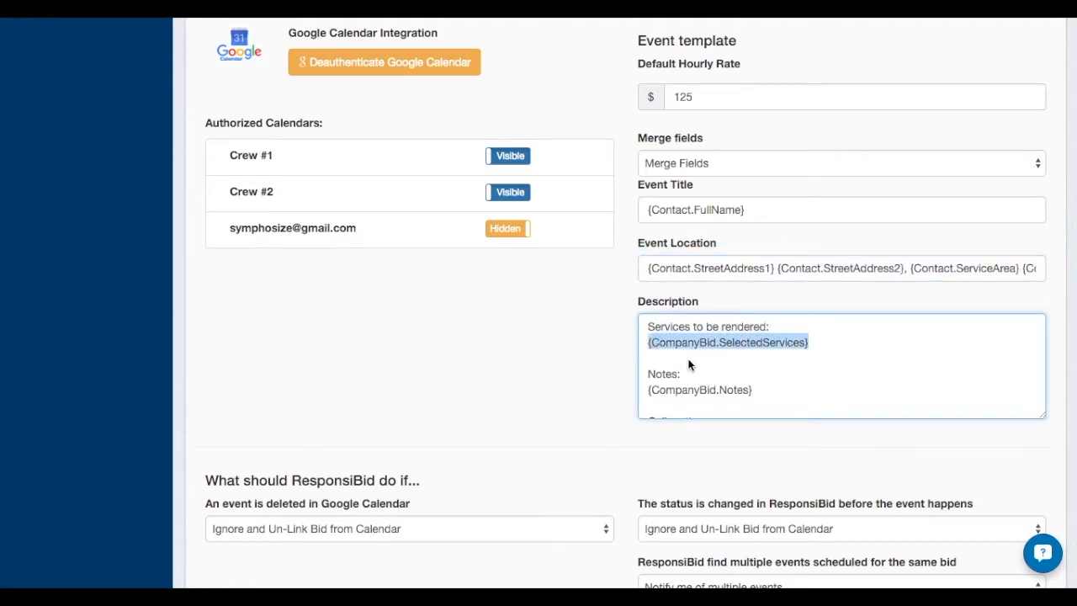
scroll(688, 364, down, 2)
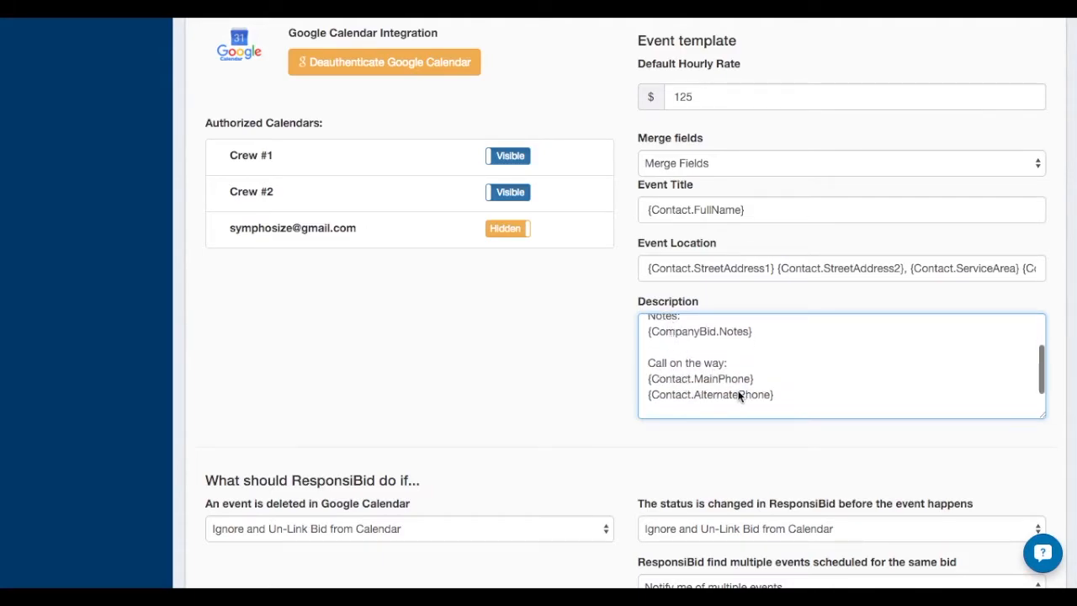
scroll(790, 408, down, 1)
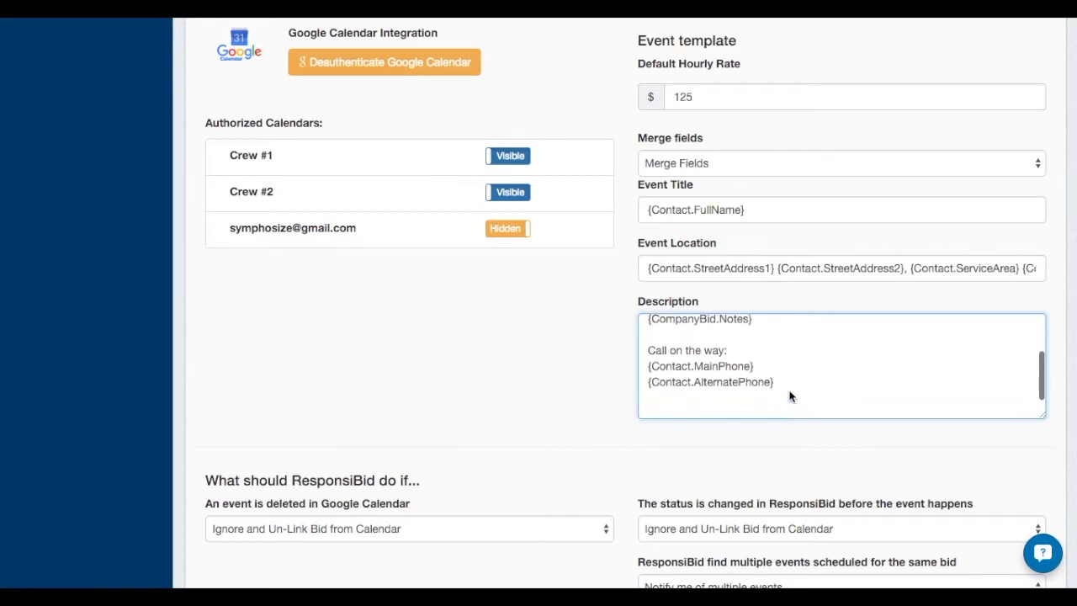
Add the line "ResponsiBid Link:" at the end of the event description, with the {Contact.CustomerProfile} merge field on the line below
scroll(790, 396, down, 1)
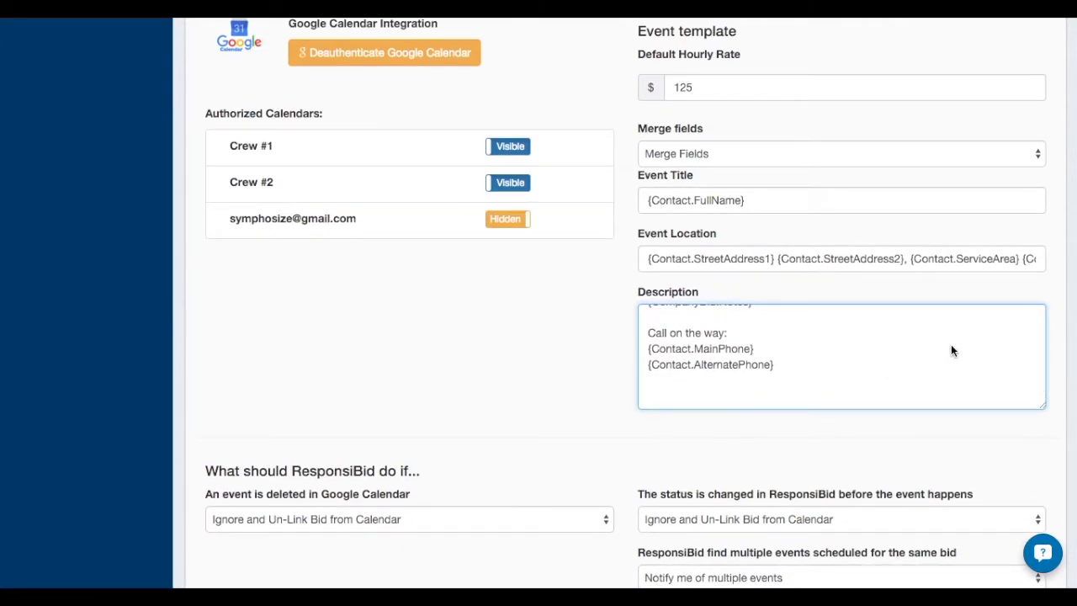
text(ResponsiBid Link:)
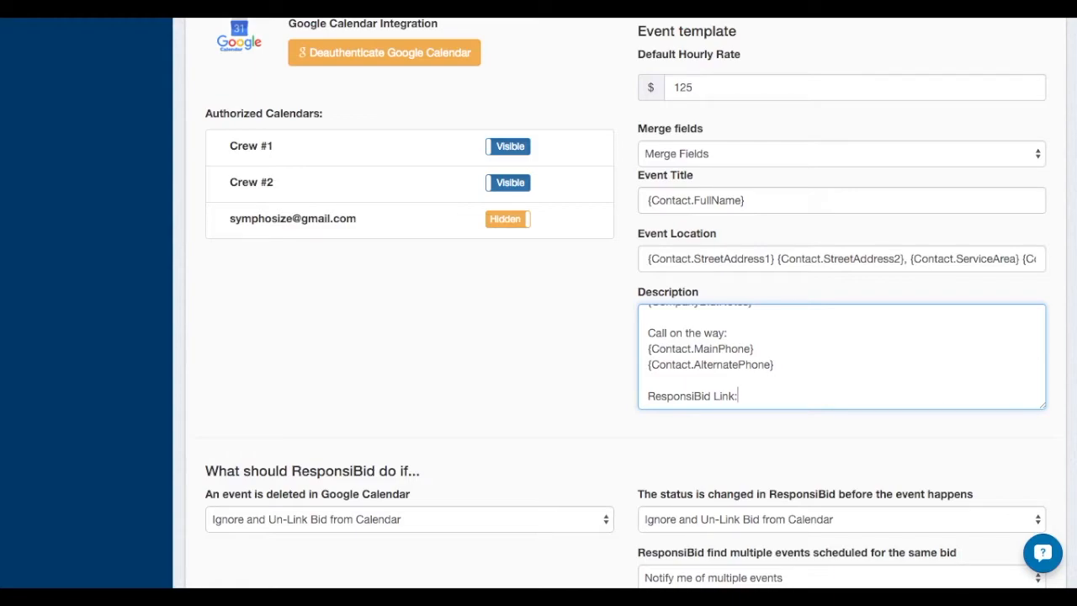
key(Return)
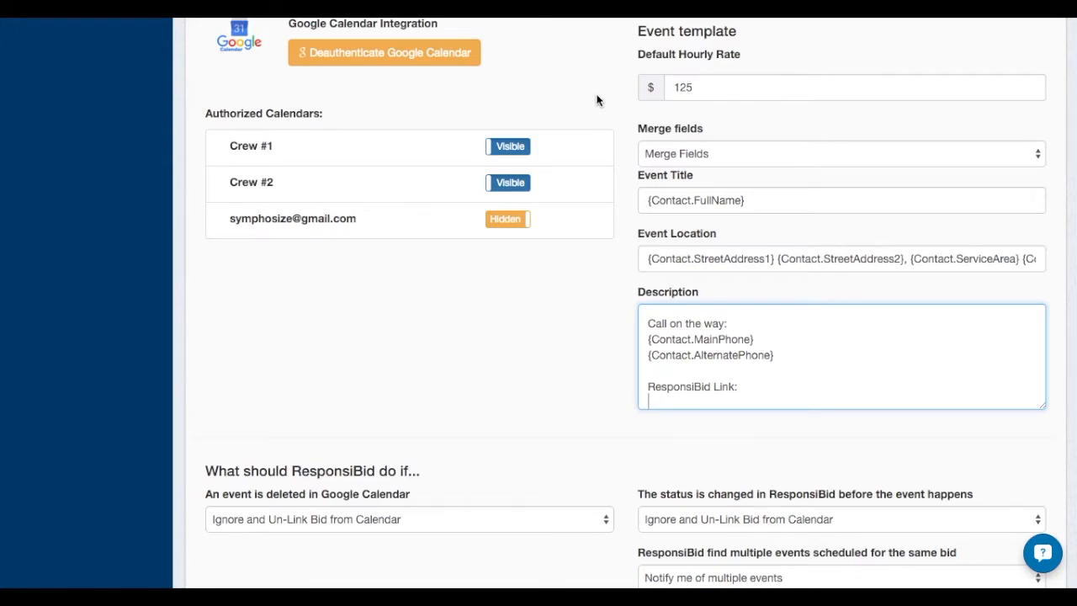
scroll(597, 100, up, 1)
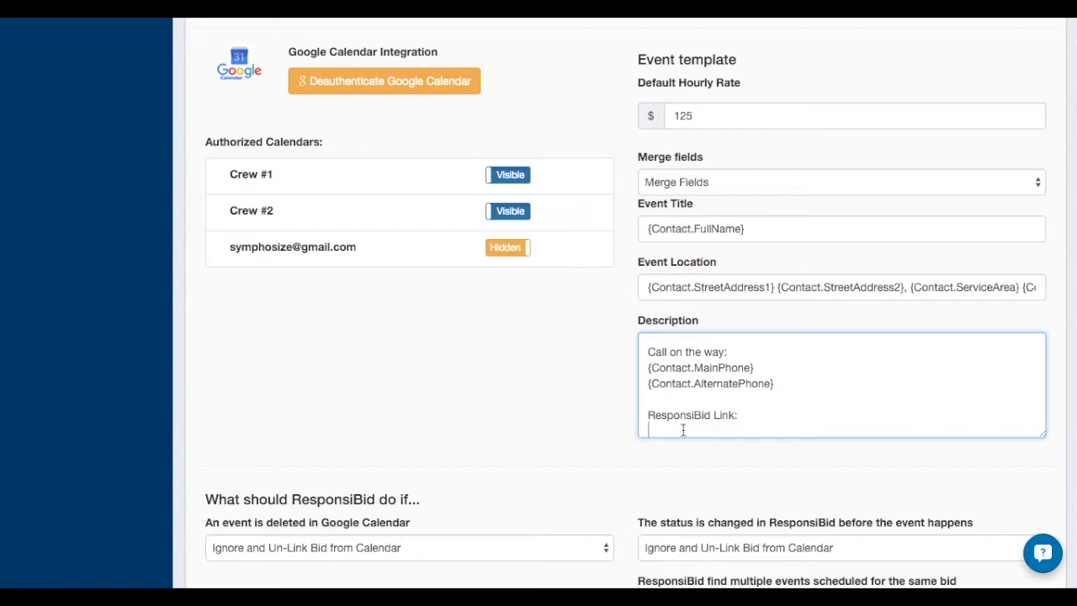
click(720, 182)
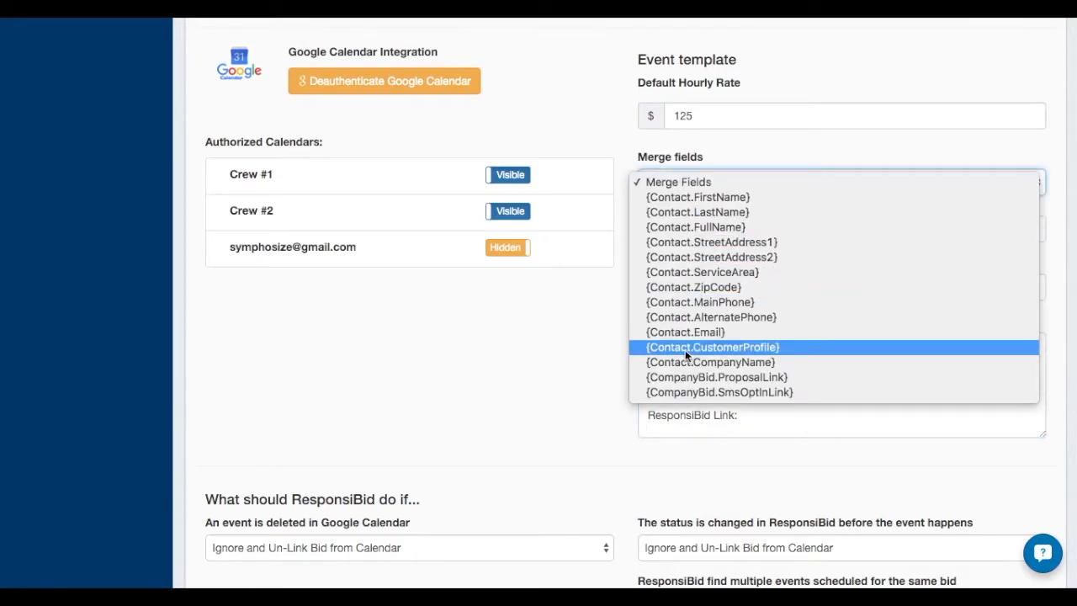
click(754, 348)
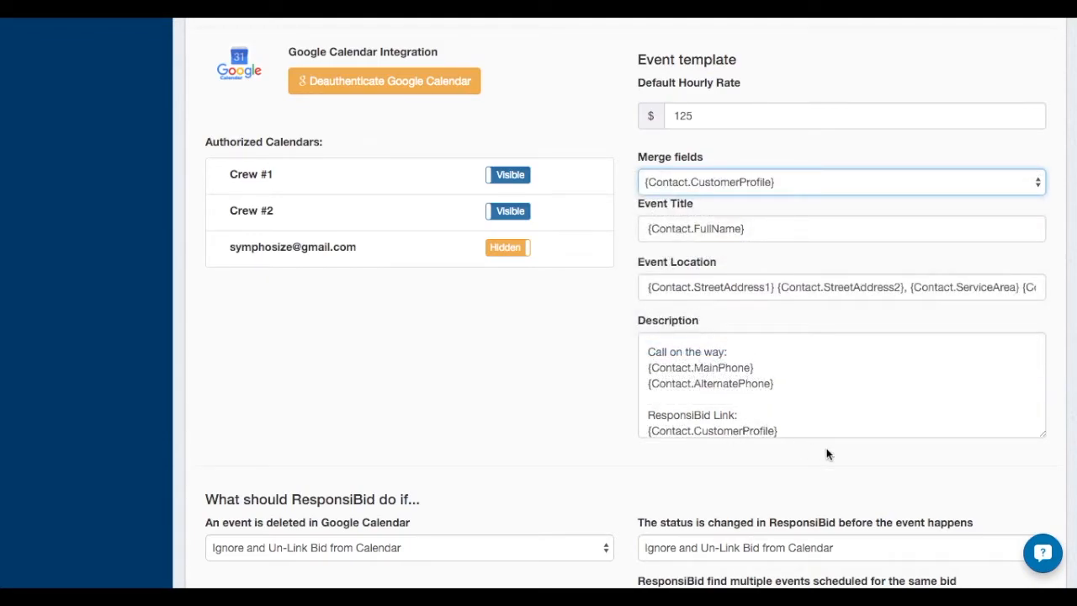
click(614, 467)
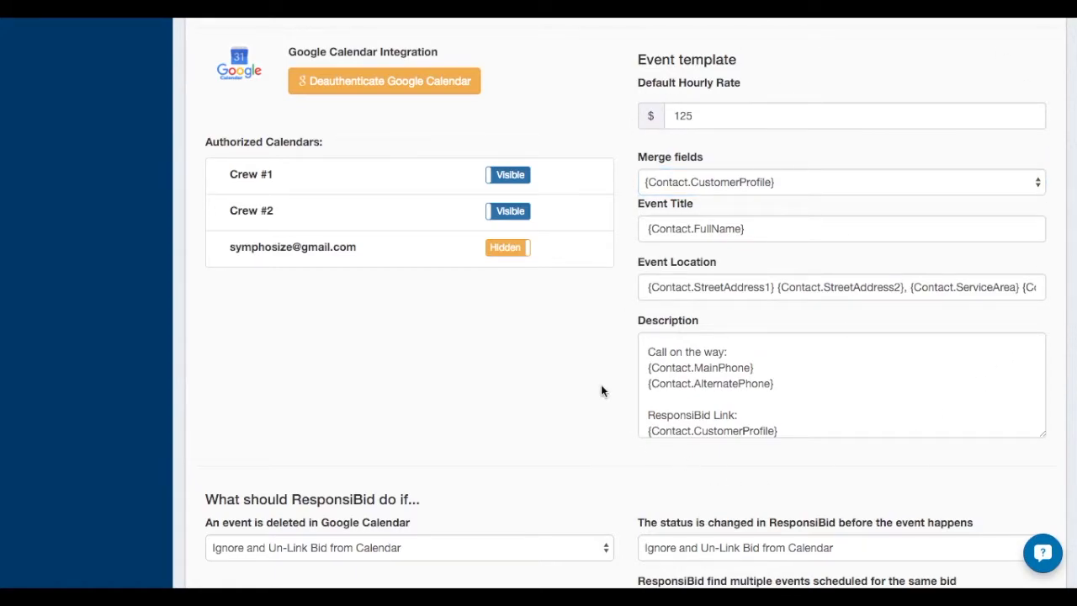
Try the option to change the scheduled bid's status when a Google Calendar event is deleted, and restore Ignore and Un-Link Bid from Calendar
scroll(524, 410, down, 5)
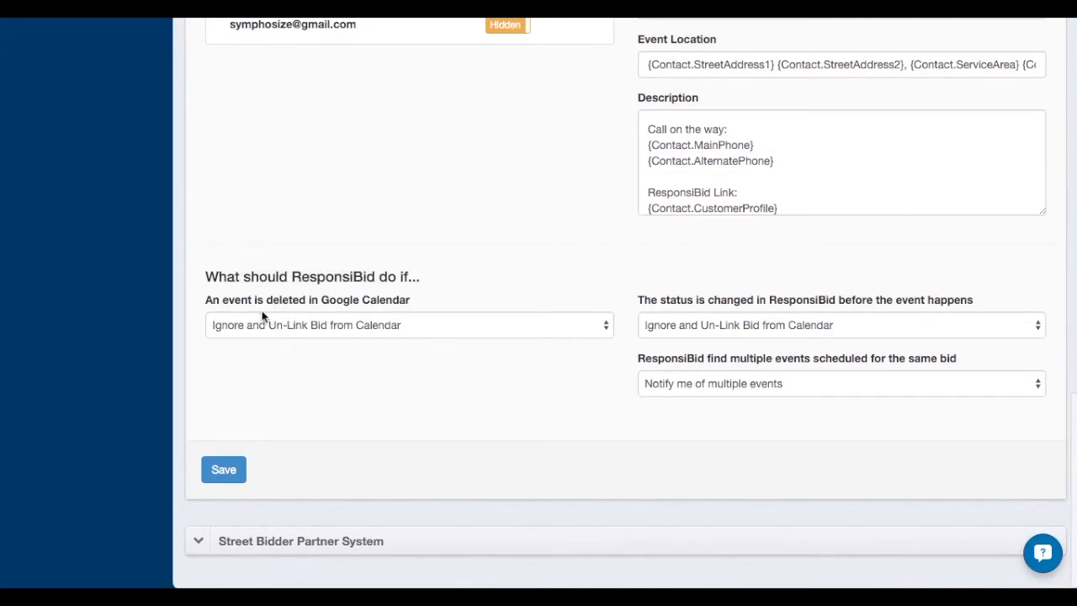
mouse_move(288, 300)
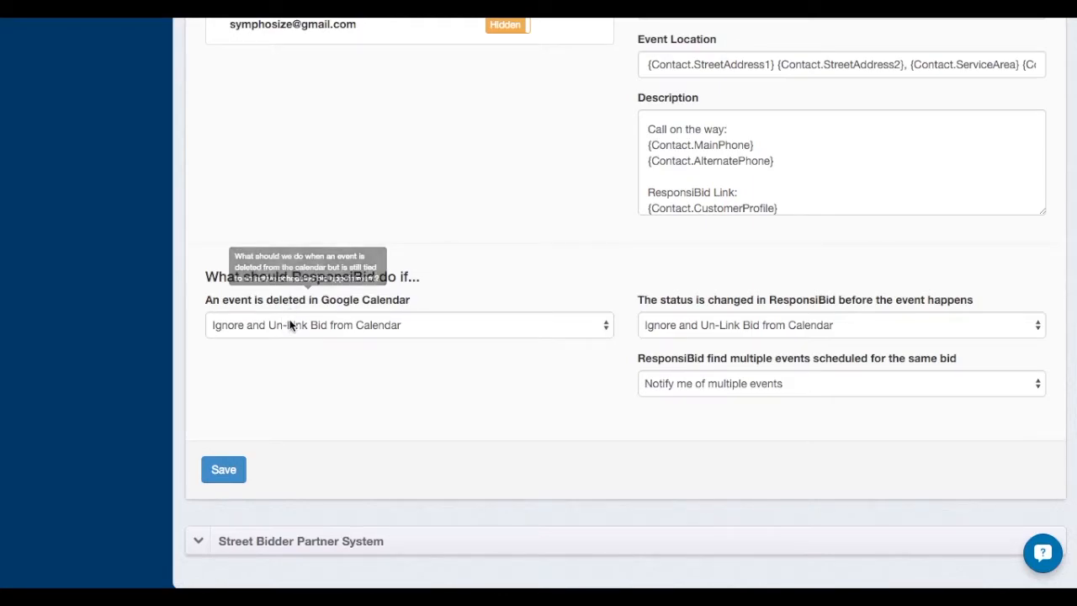
click(290, 325)
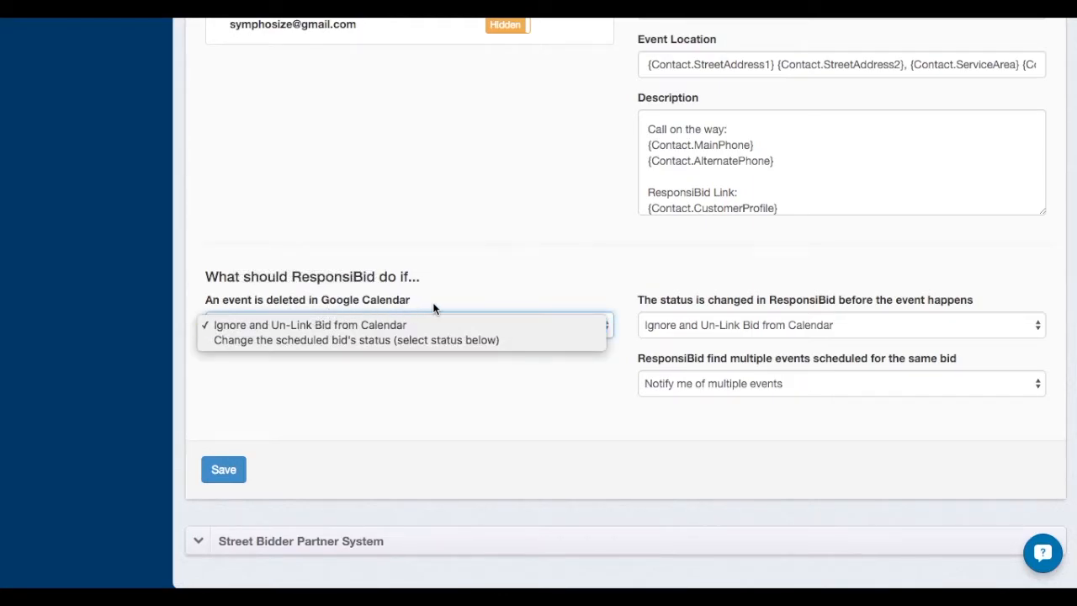
click(392, 339)
click(305, 389)
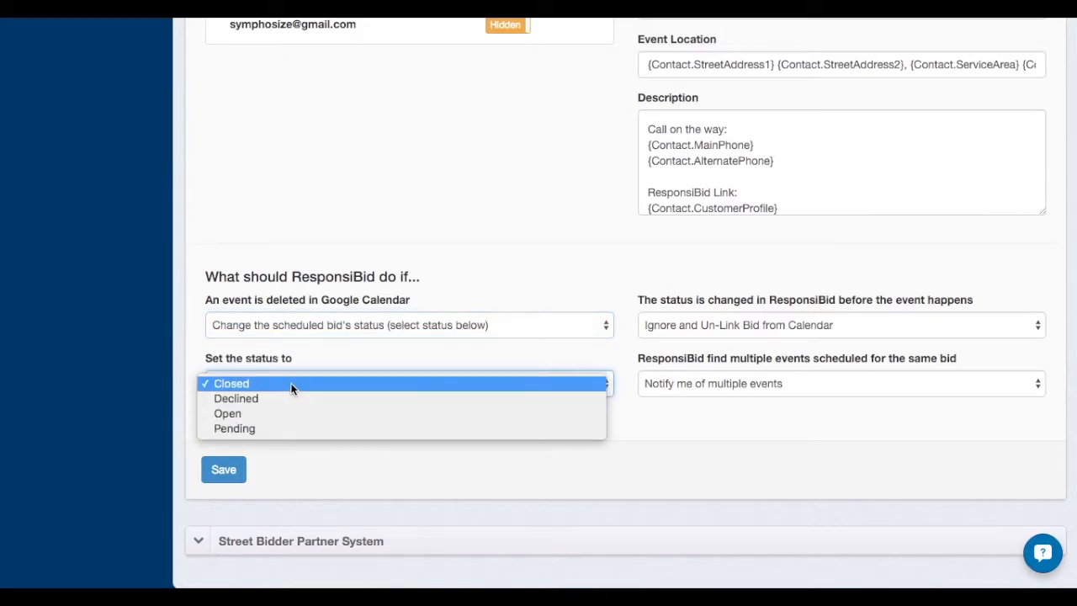
click(354, 328)
click(354, 327)
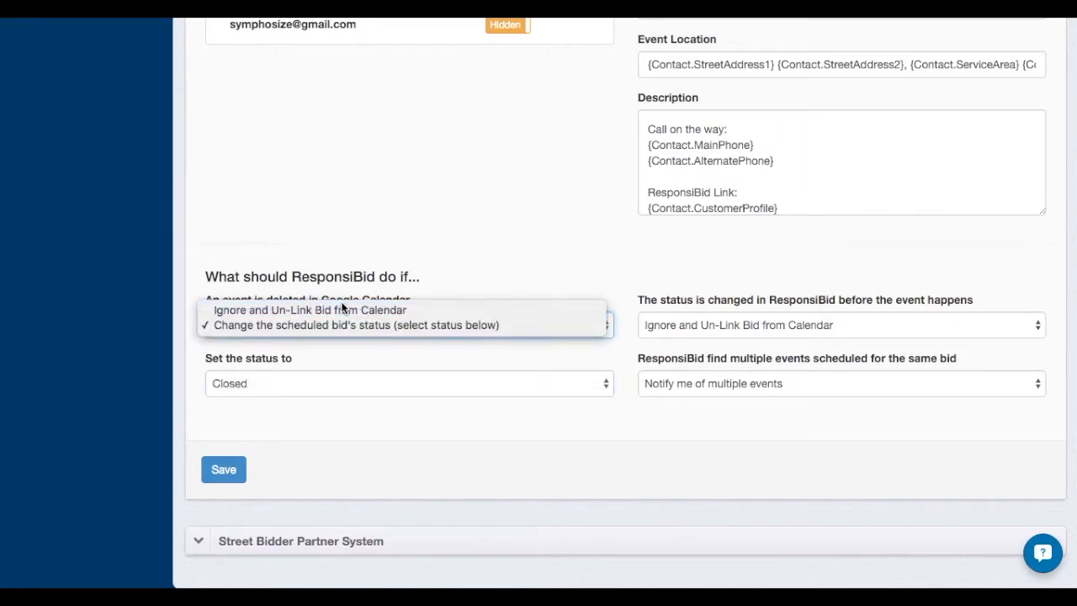
click(351, 309)
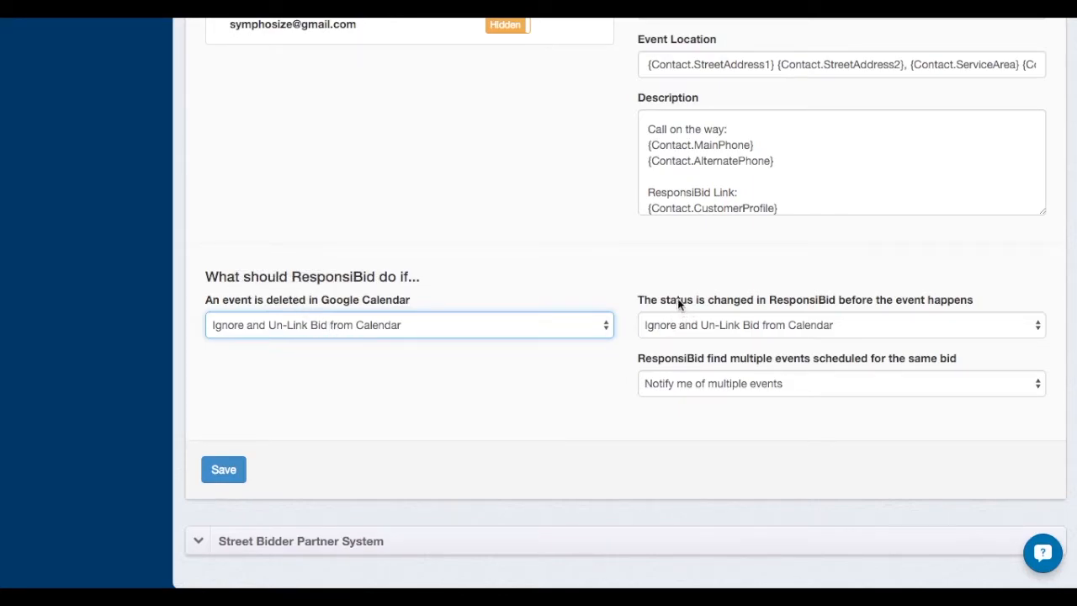
Set the action for a status changed before the event happens to Only delete future event from the Calendar System
click(716, 295)
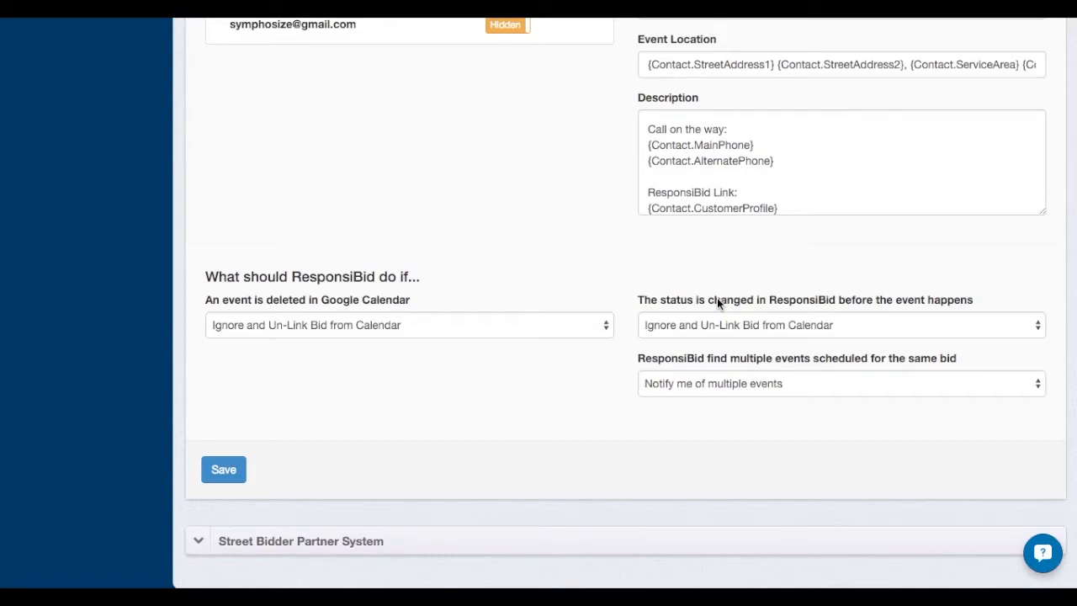
click(749, 325)
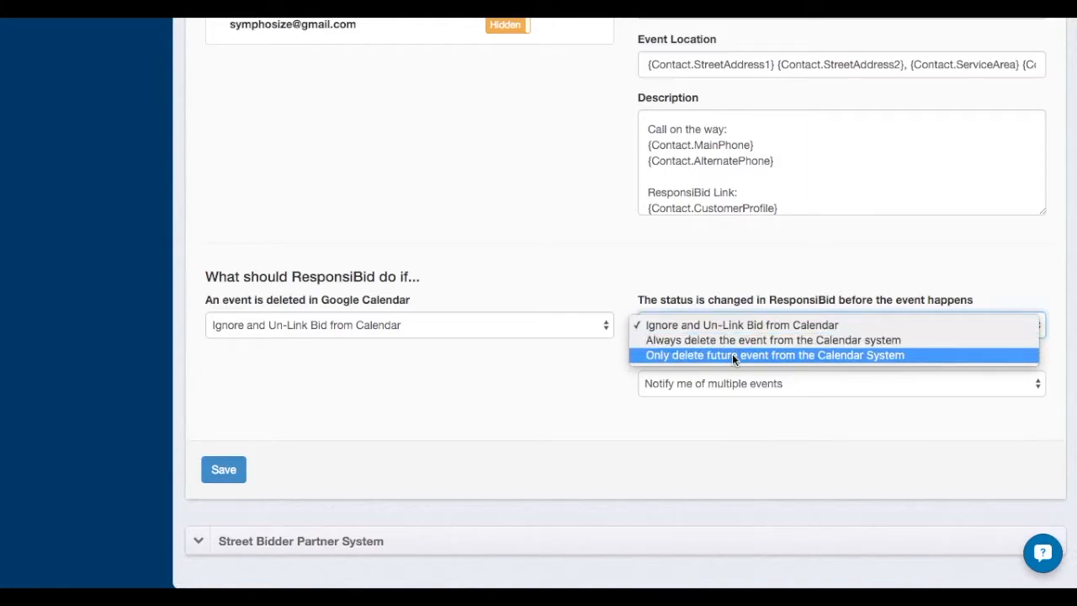
click(728, 355)
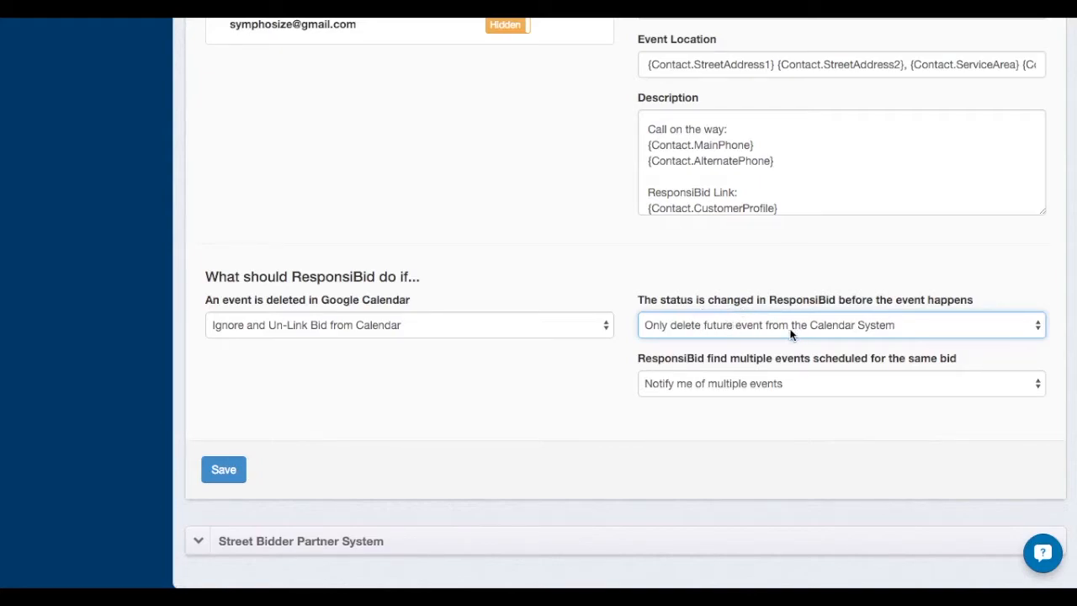
Keep Notify me of multiple events as the action for multiple events on the same bid, and save the calendar settings
click(760, 382)
click(732, 347)
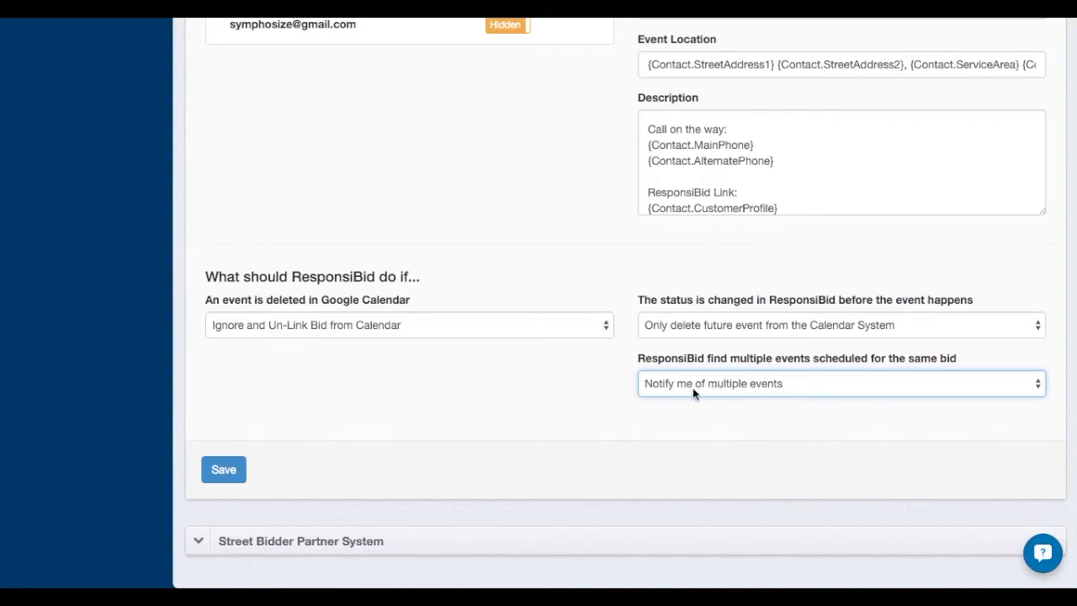
click(221, 468)
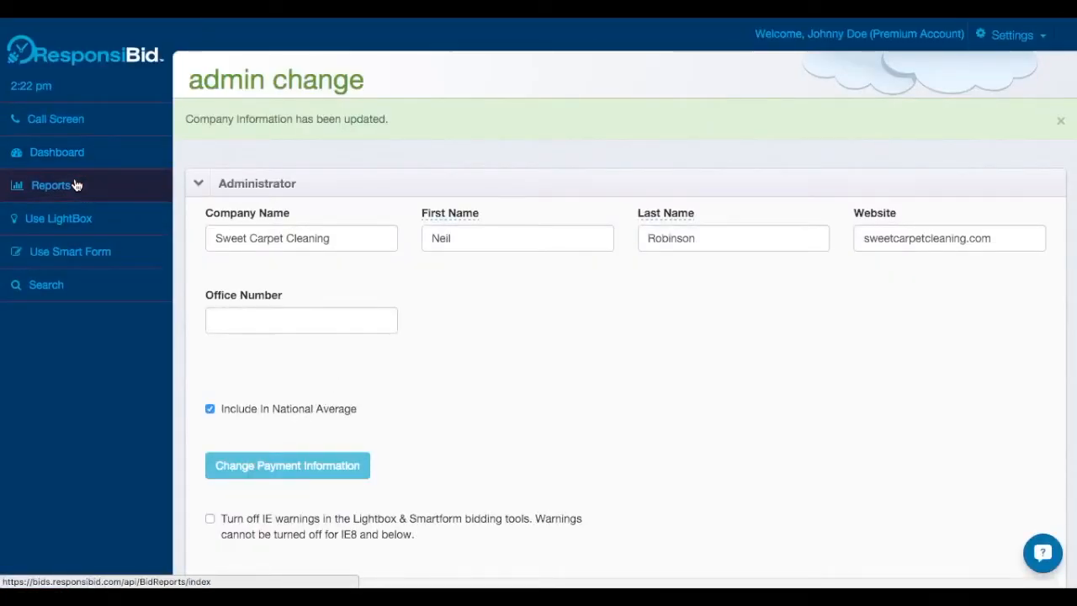
Open the customer profile of the Carpet Cleaning (room) bid dated 01/29/2016 from the dashboard's bid history
click(75, 154)
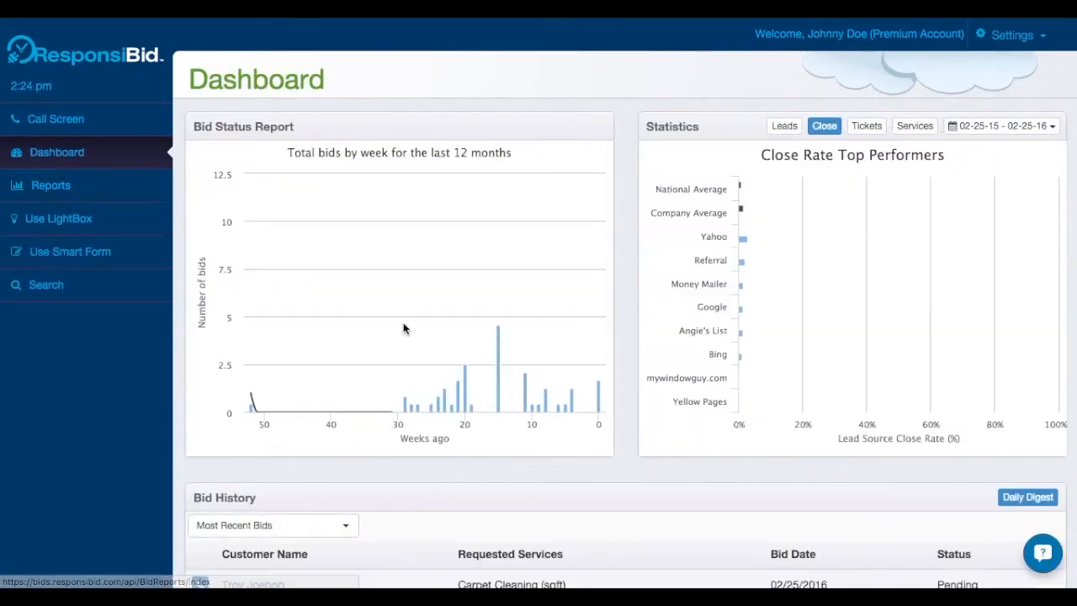
scroll(478, 469, down, 3)
scroll(476, 468, down, 2)
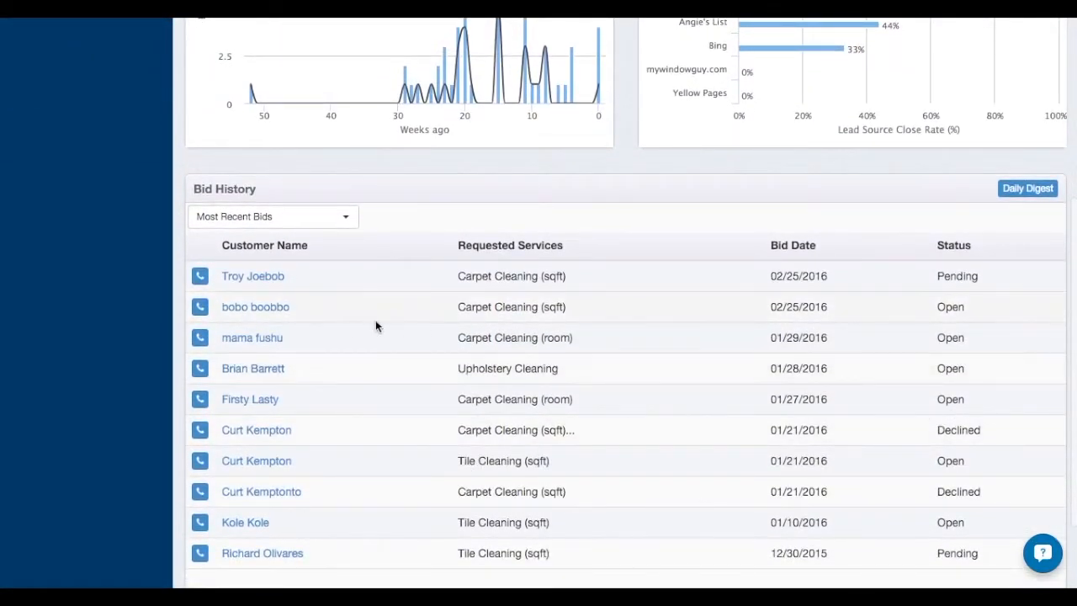
click(255, 343)
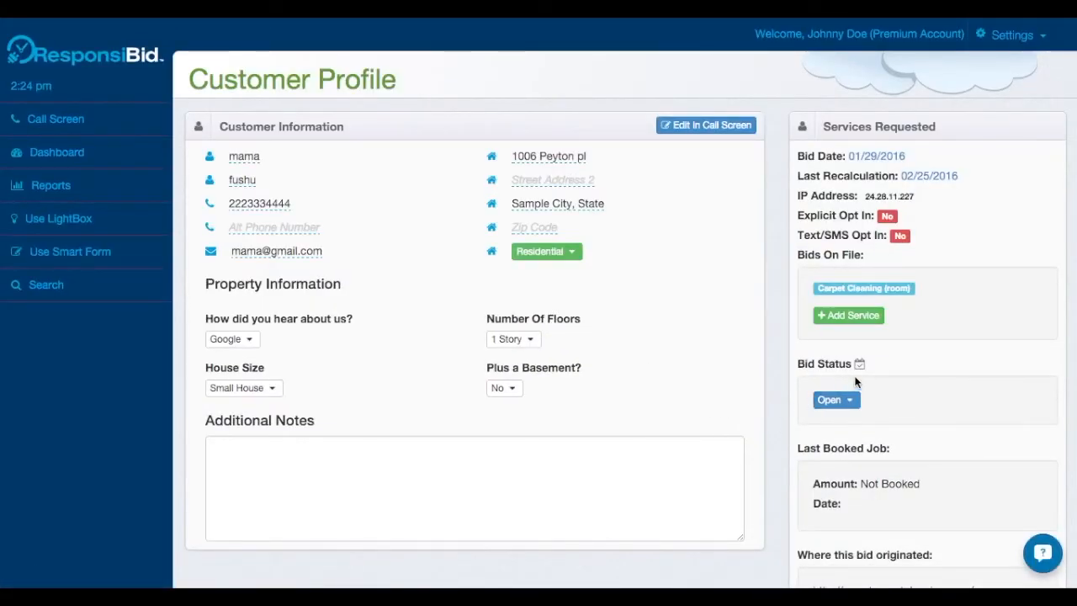
Change the bid status to Scheduled and choose the Premium: $289 carpet cleaning package
mouse_move(861, 366)
click(848, 399)
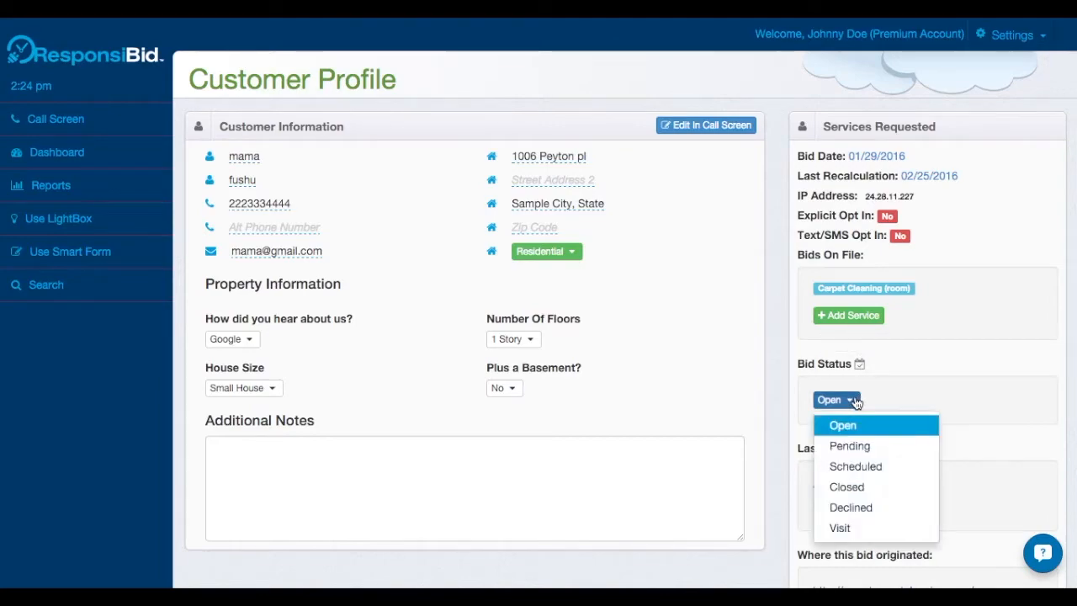
click(858, 468)
click(904, 451)
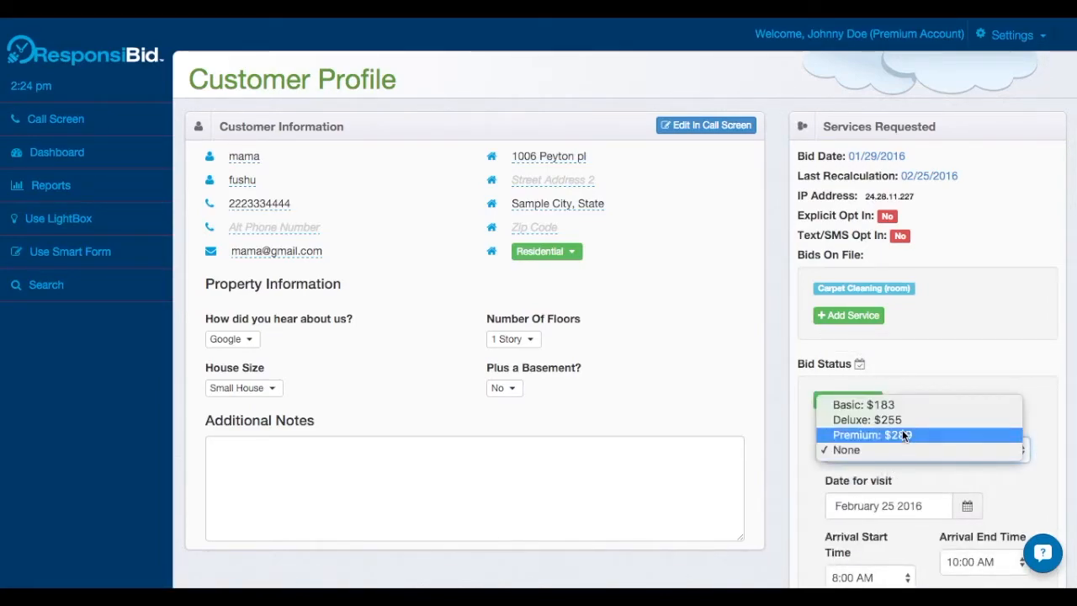
click(902, 436)
Schedule the visit for February 29 2016 with a 10:00 AM arrival start, and set the job duration's minutes to 00
scroll(806, 438, down, 5)
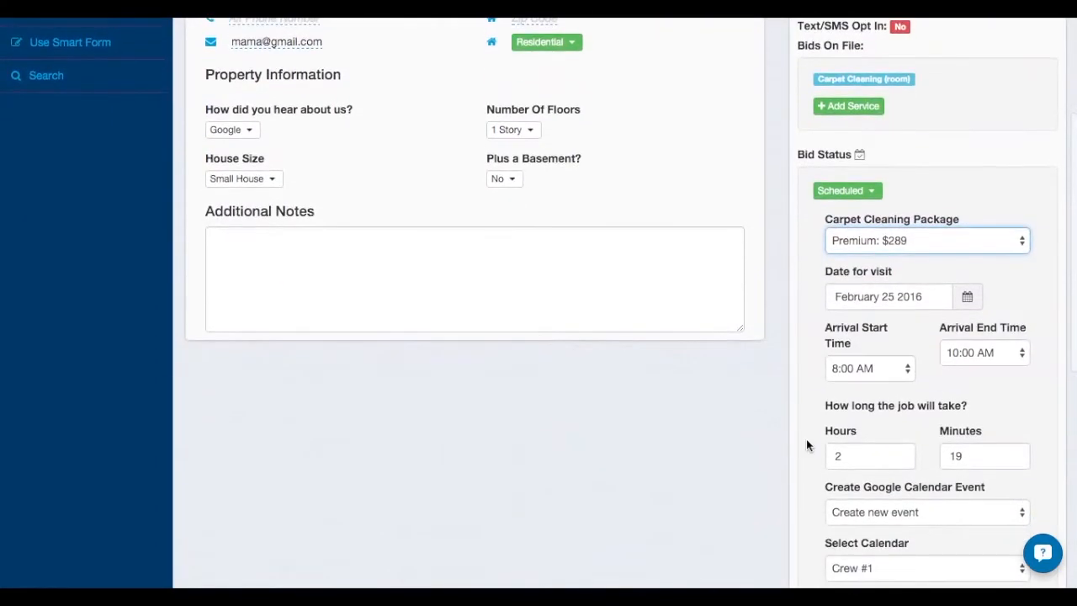
click(885, 292)
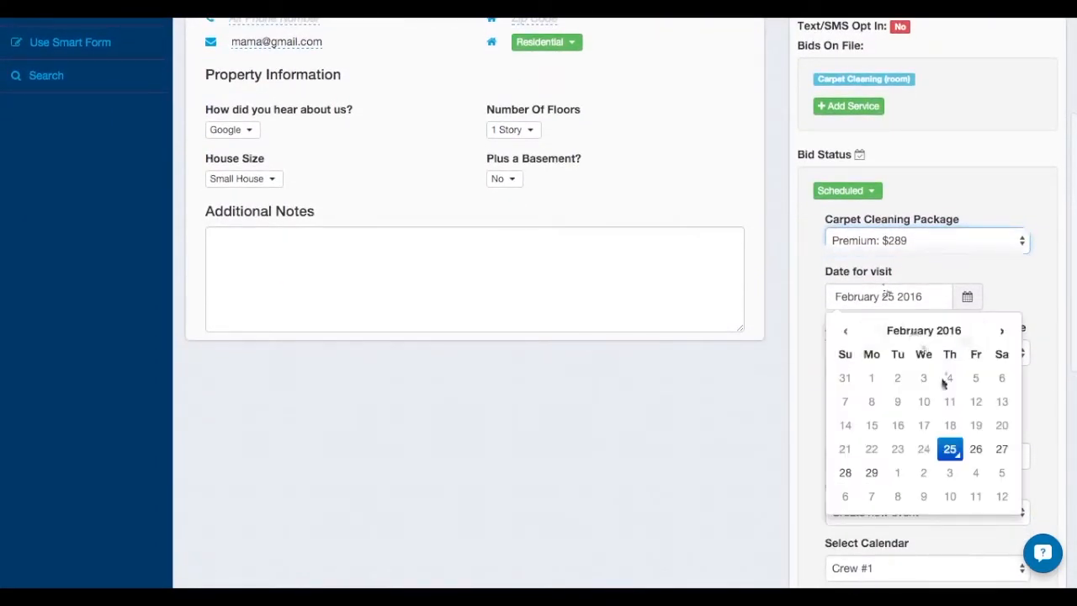
click(878, 474)
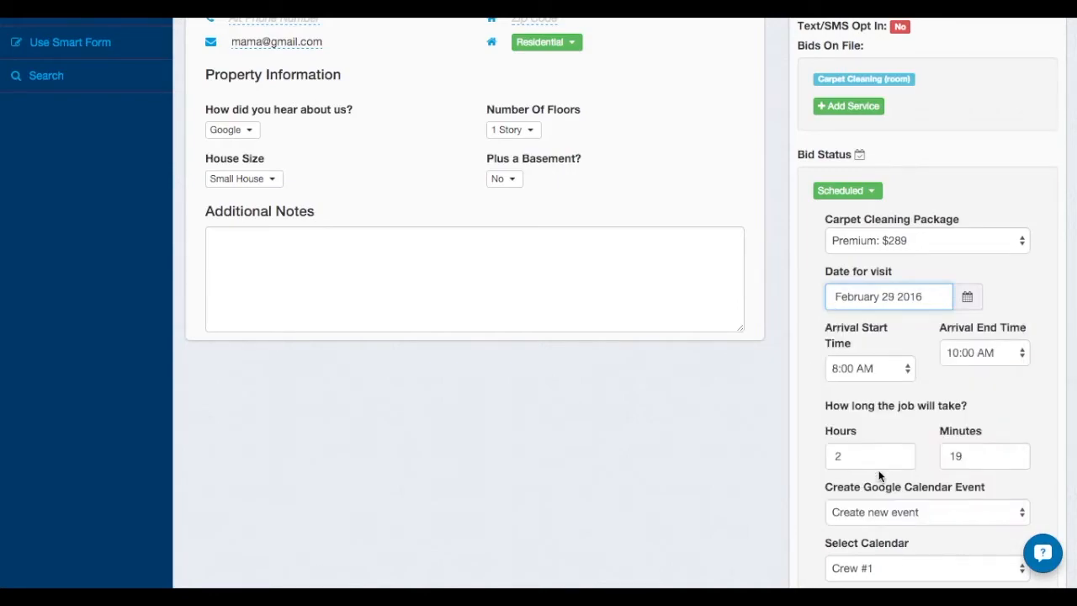
click(896, 362)
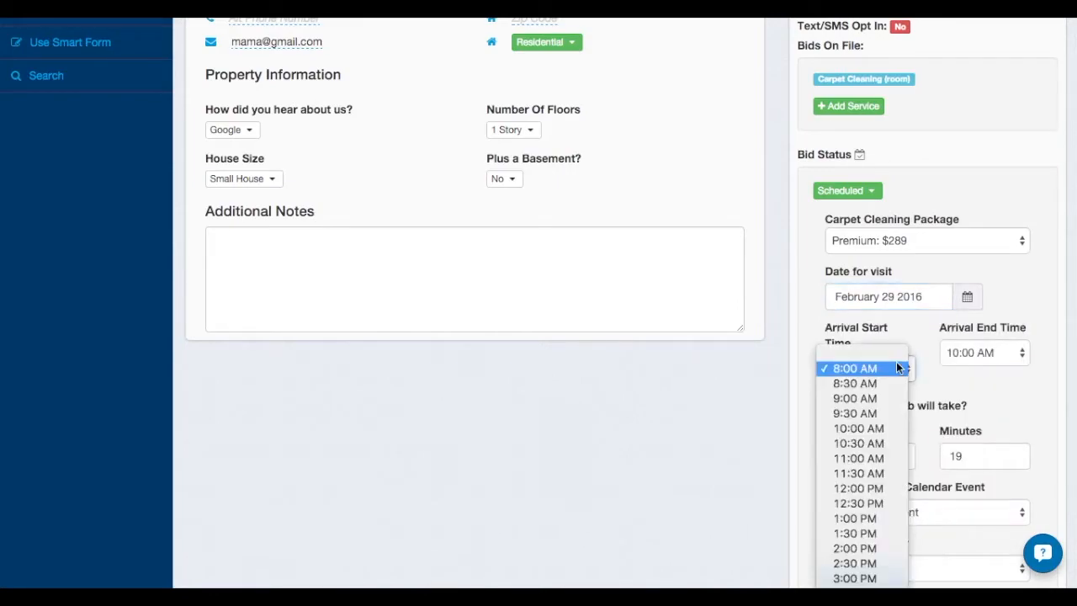
click(875, 429)
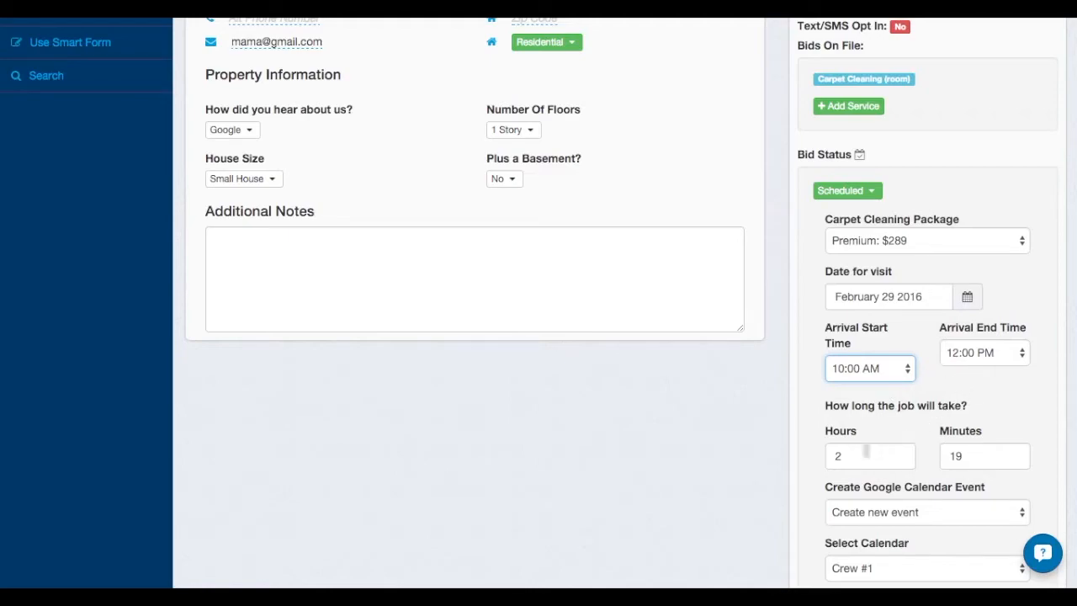
double_click(961, 455)
text(00)
Select the Crew #2 calendar, keep Create new event for Google Calendar, and book the job
scroll(916, 511, down, 2)
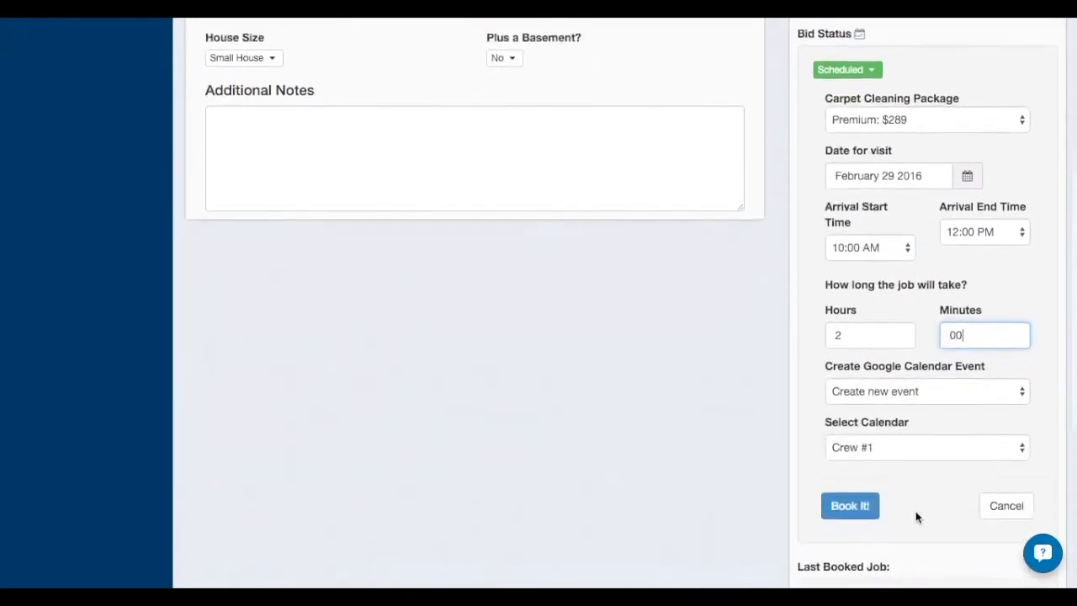
click(894, 452)
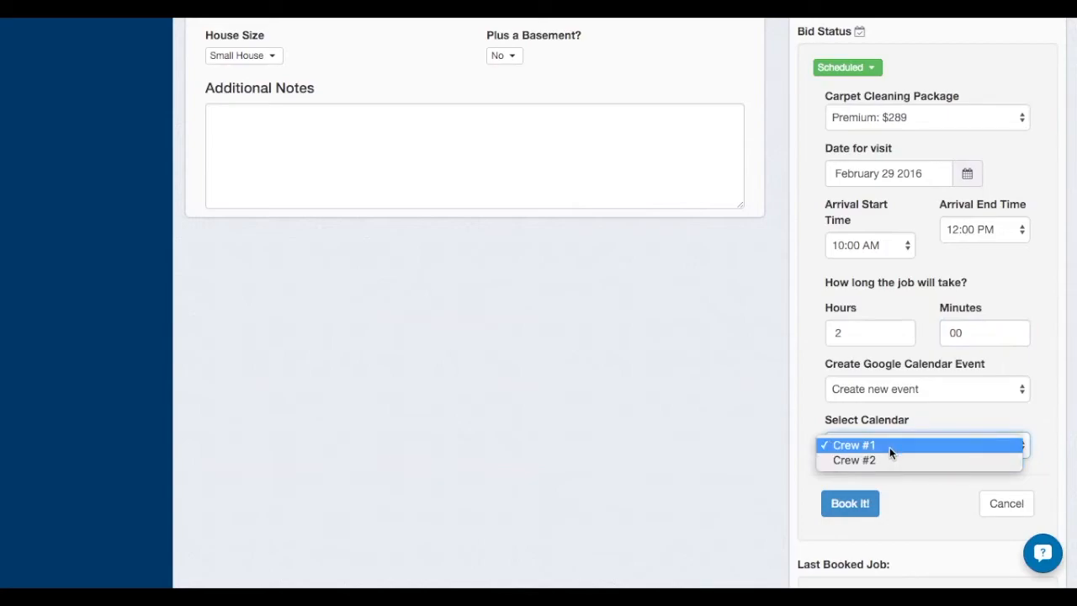
click(886, 460)
click(895, 390)
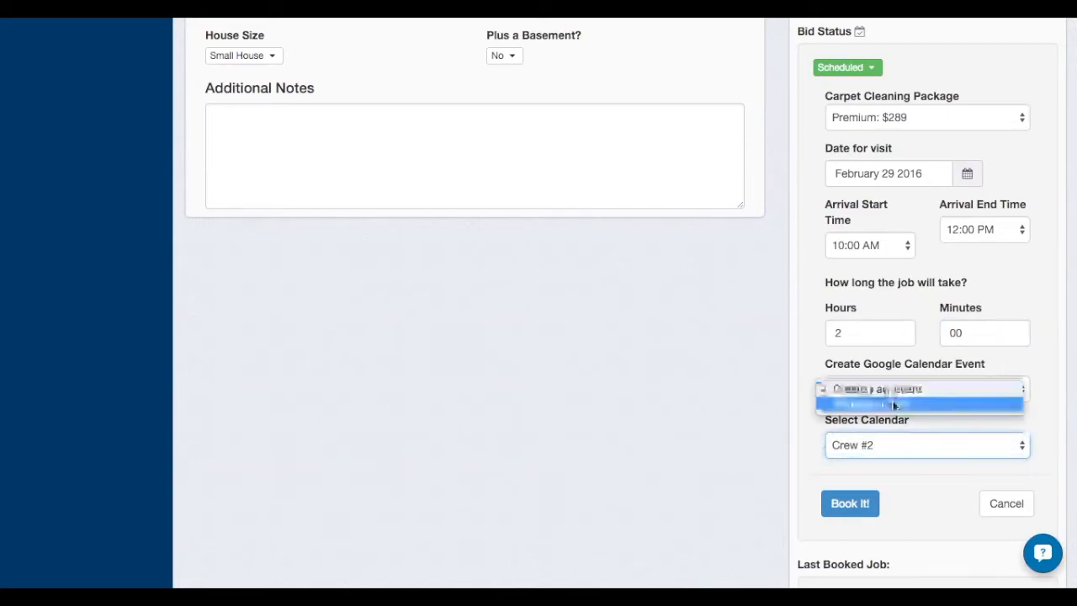
click(821, 470)
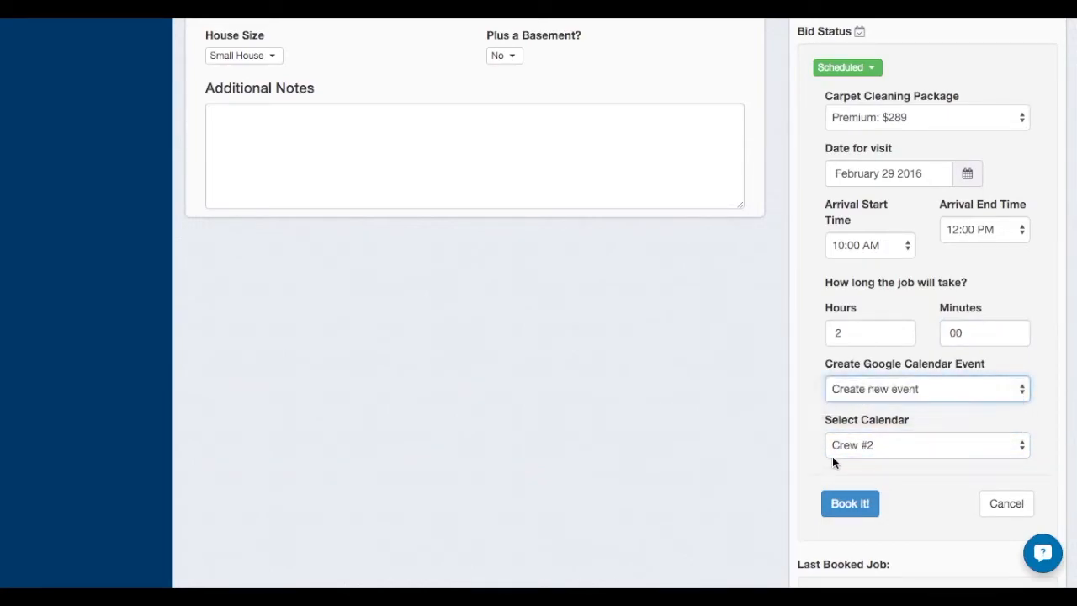
click(851, 505)
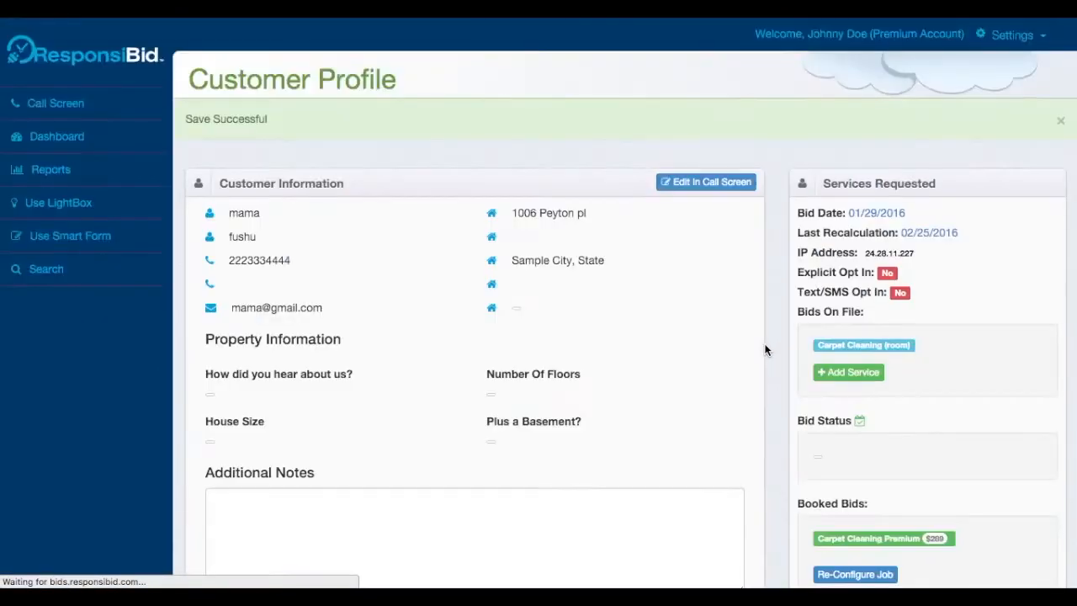
Review the bid status calendar indicator and the booked job details on the customer profile
mouse_move(860, 423)
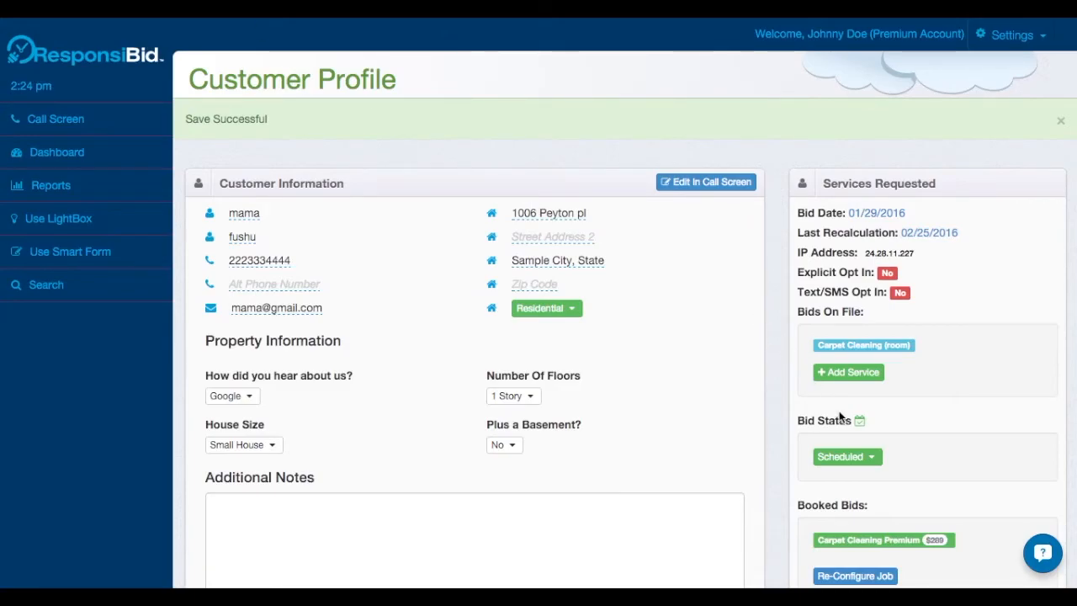
scroll(835, 406, down, 5)
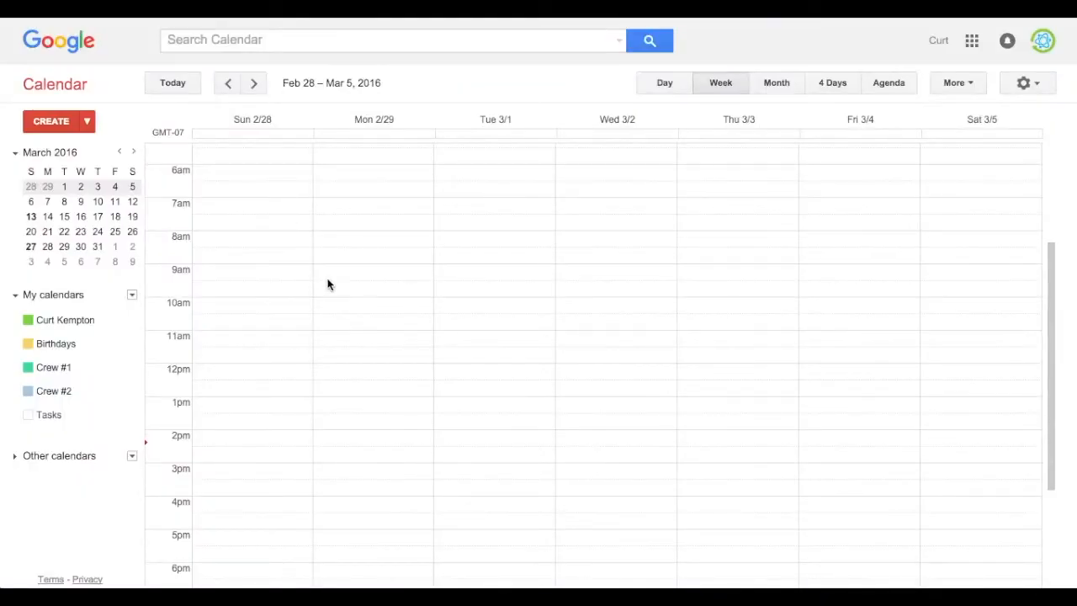
scroll(365, 269, down, 4)
scroll(364, 269, up, 5)
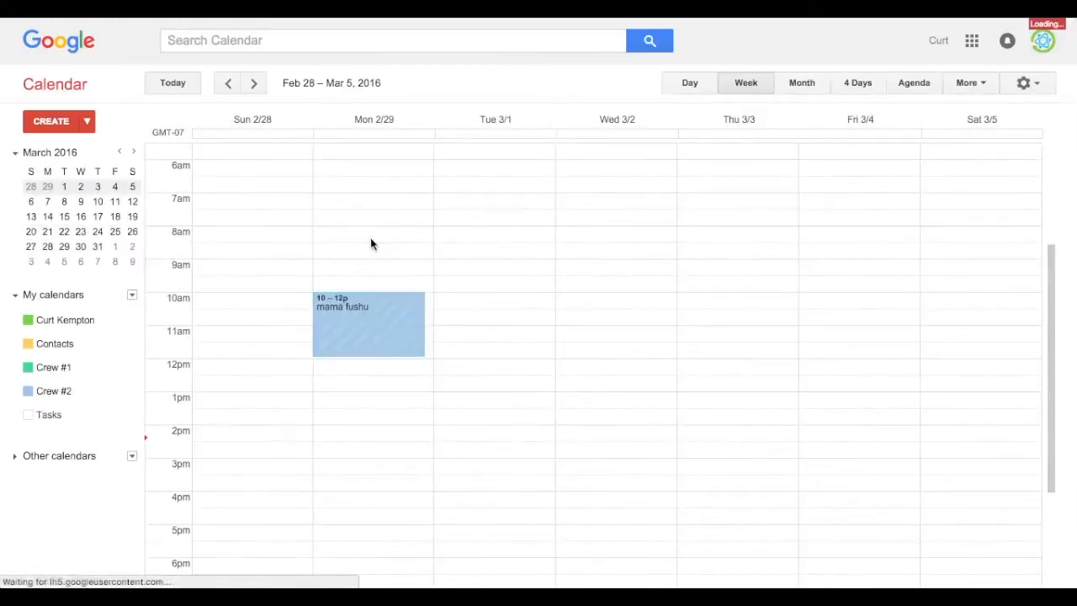
Open the February 29 event's details in Google Calendar, examine its location and description, and return to the week view
click(371, 341)
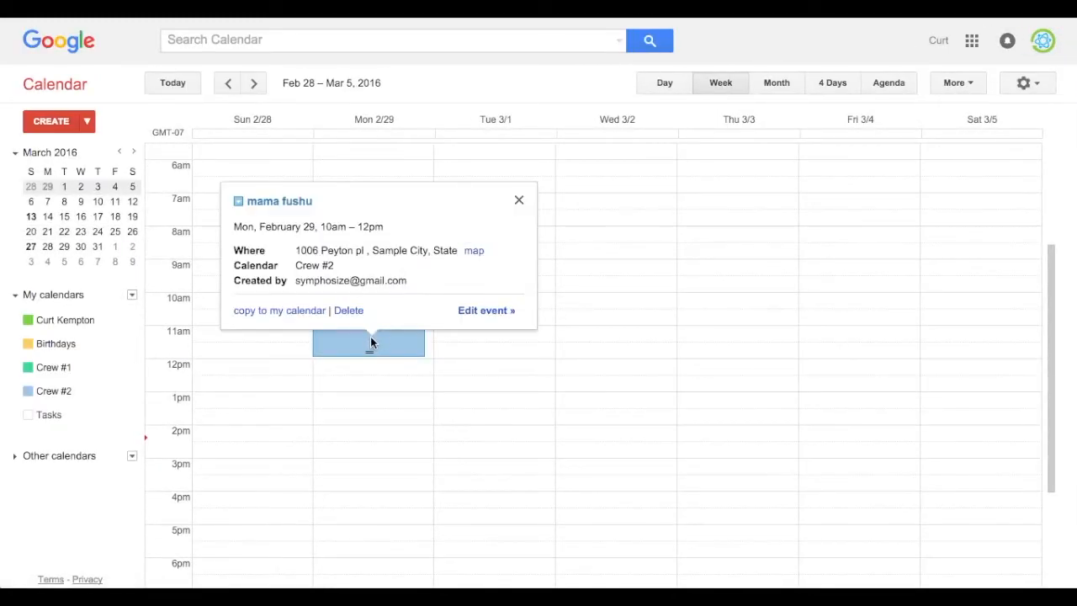
click(491, 313)
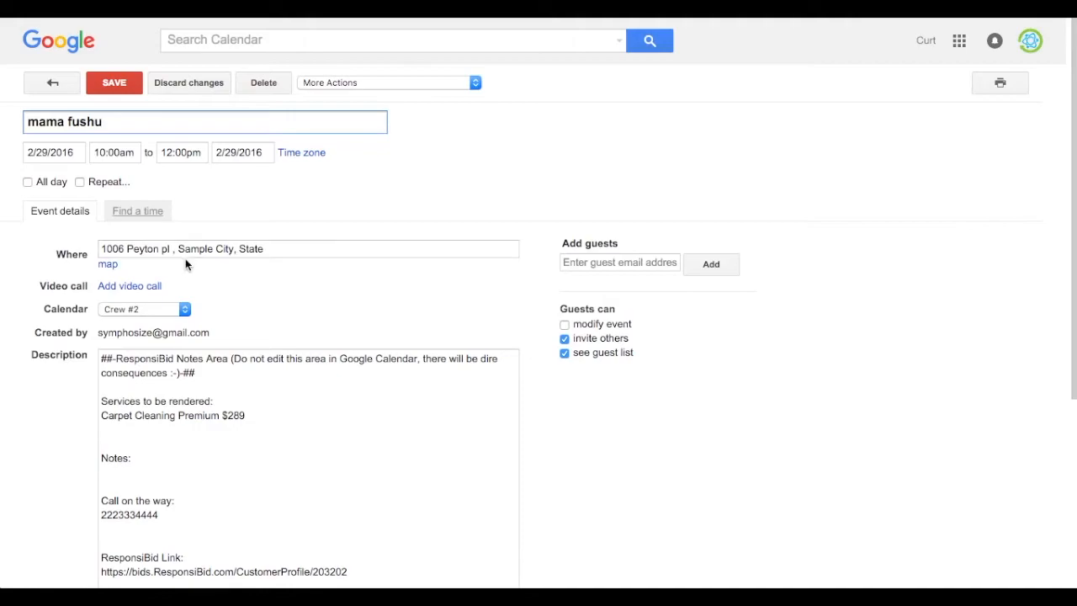
drag(101, 248, 292, 257)
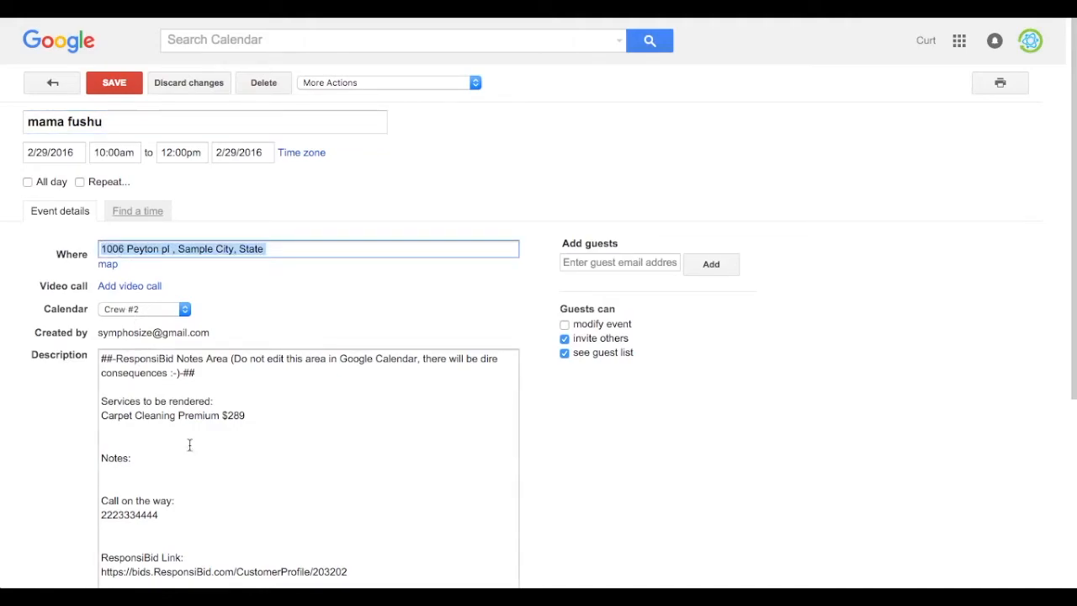
scroll(190, 445, down, 1)
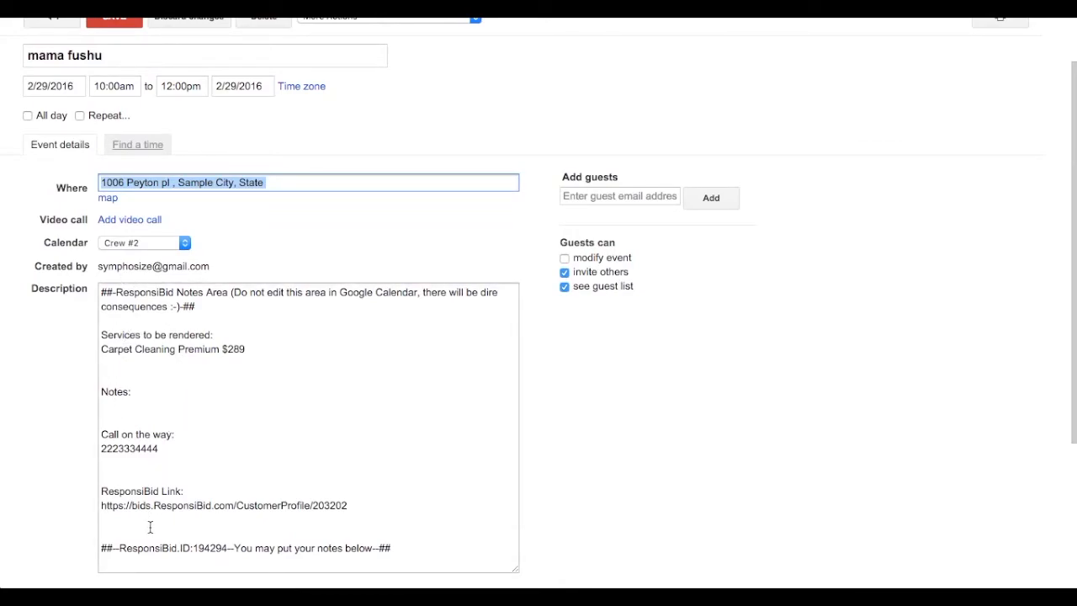
scroll(185, 193, up, 1)
click(54, 82)
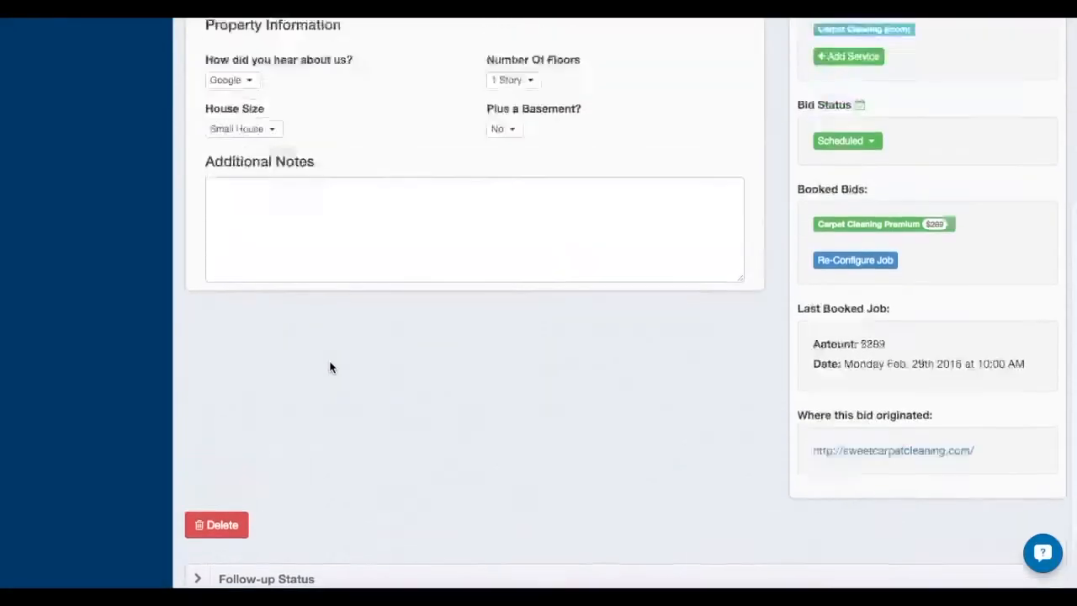
Switch back to the ResponsiBid customer profile and add "Test note :)" to the Additional Notes
scroll(330, 367, up, 2)
click(274, 337)
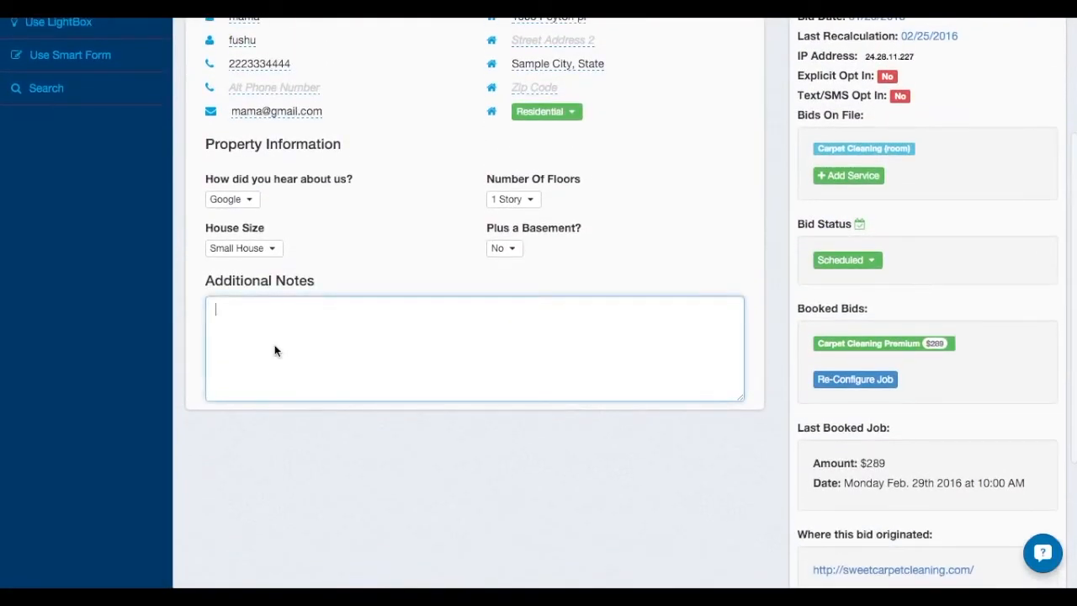
text(Test note :))
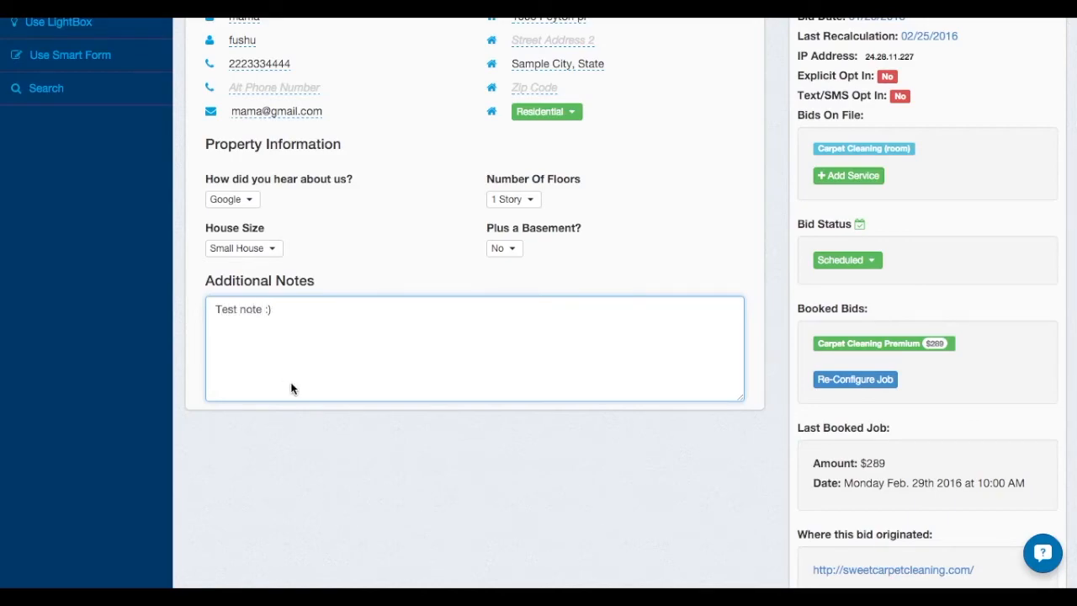
click(318, 478)
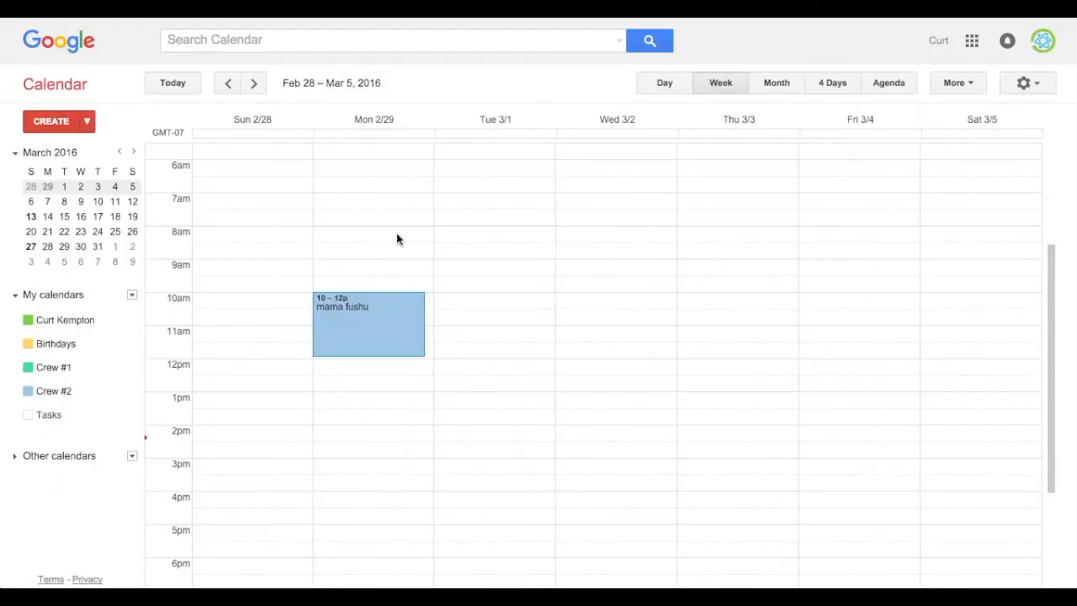
Reopen the February 29 event's details in Google Calendar and examine the notes, ResponsiBid link and personal notes area in its description
click(365, 343)
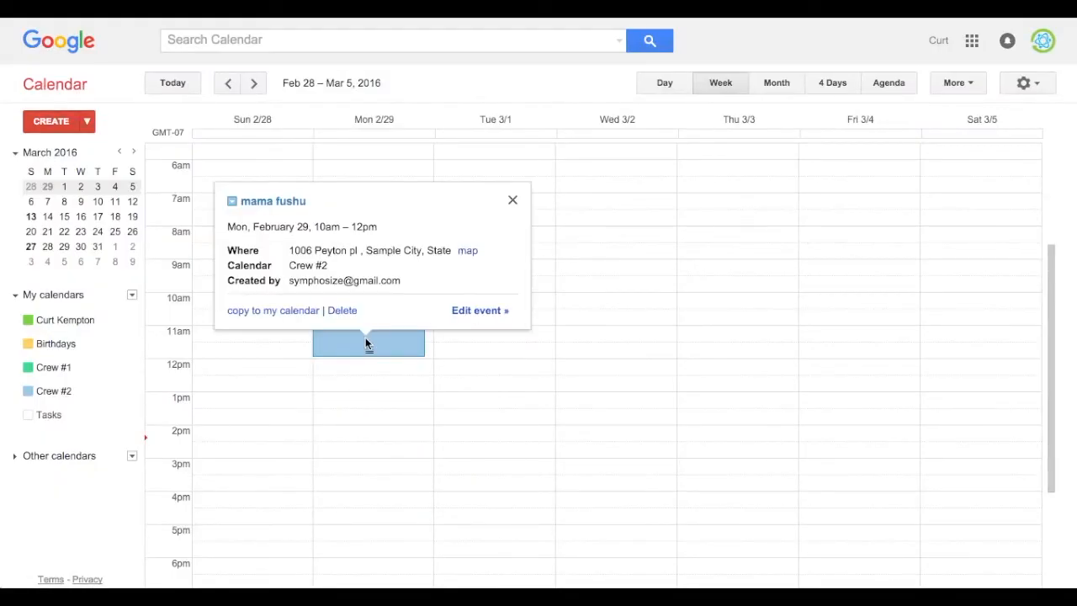
click(475, 313)
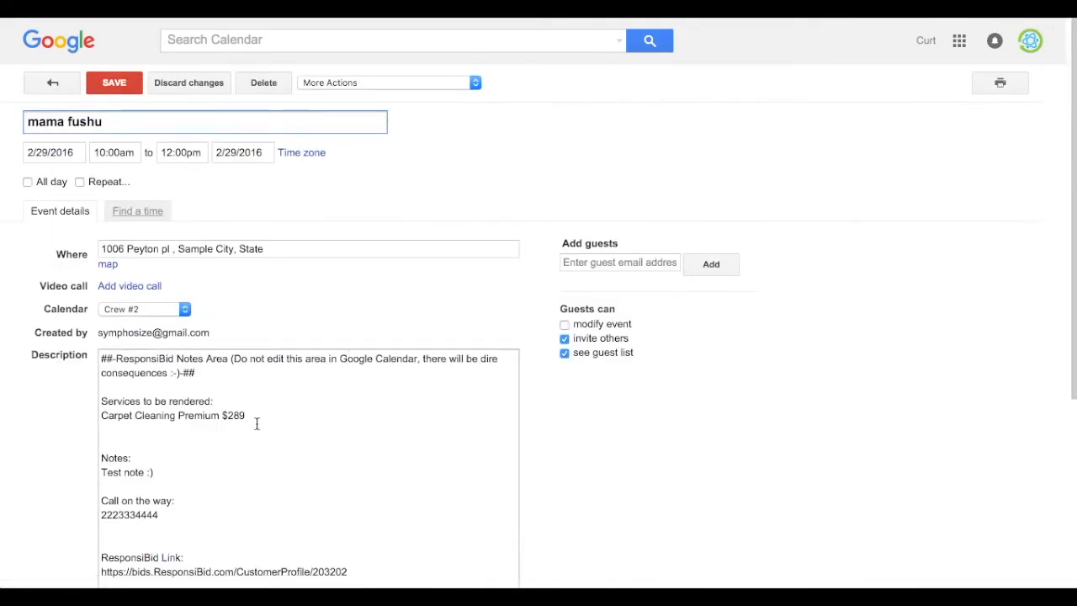
drag(160, 476, 97, 471)
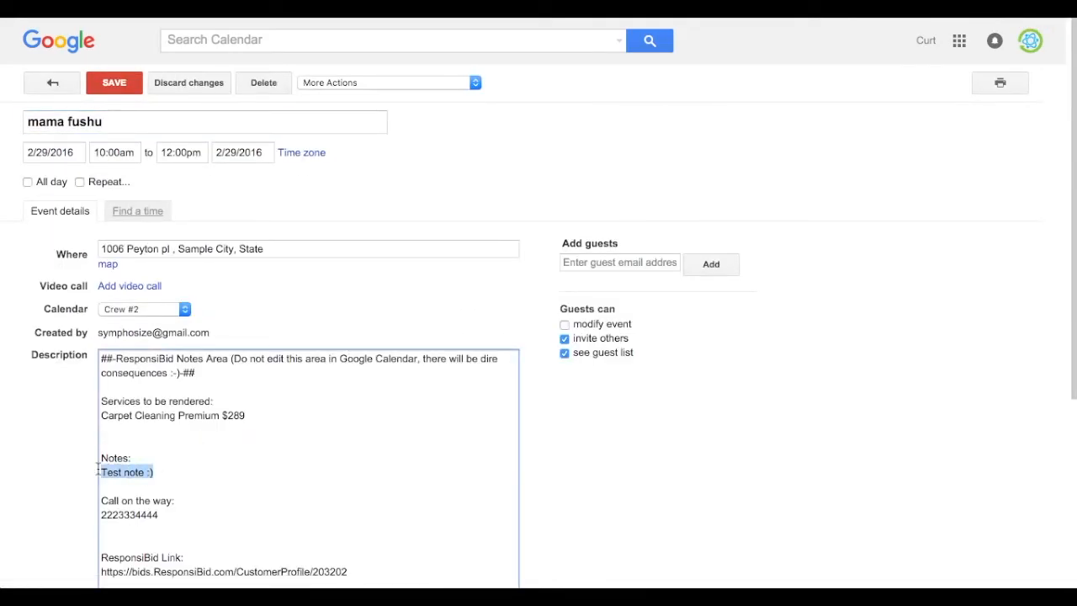
click(202, 474)
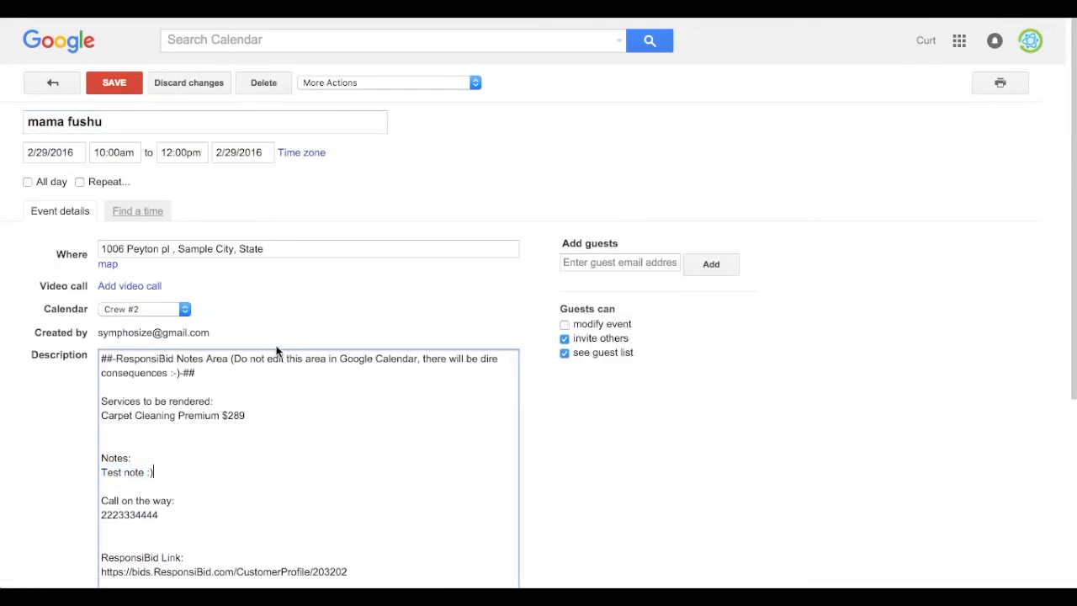
scroll(253, 395, down, 3)
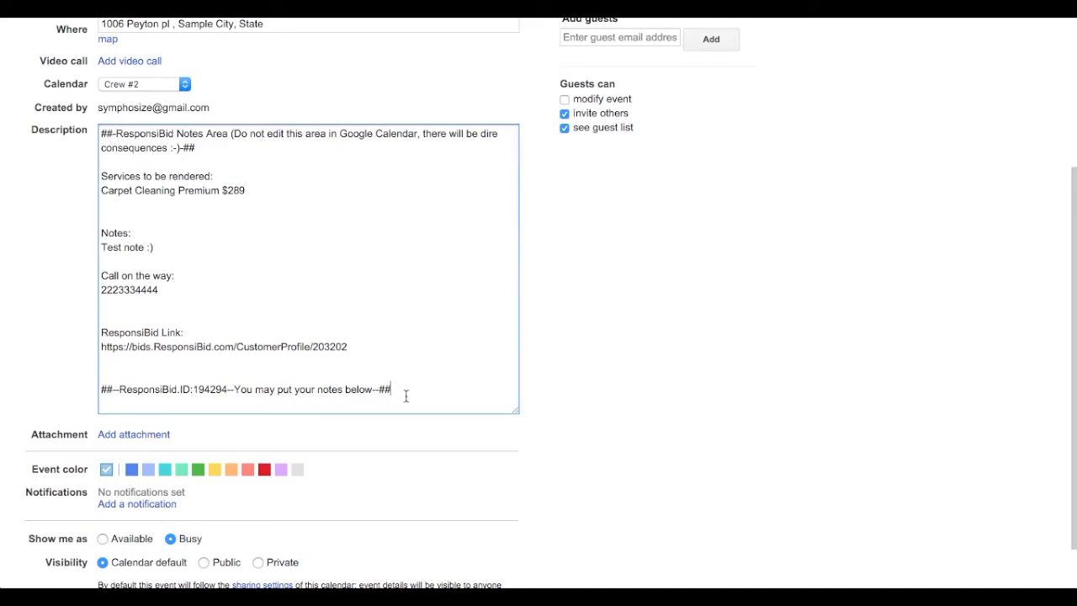
drag(348, 346, 93, 340)
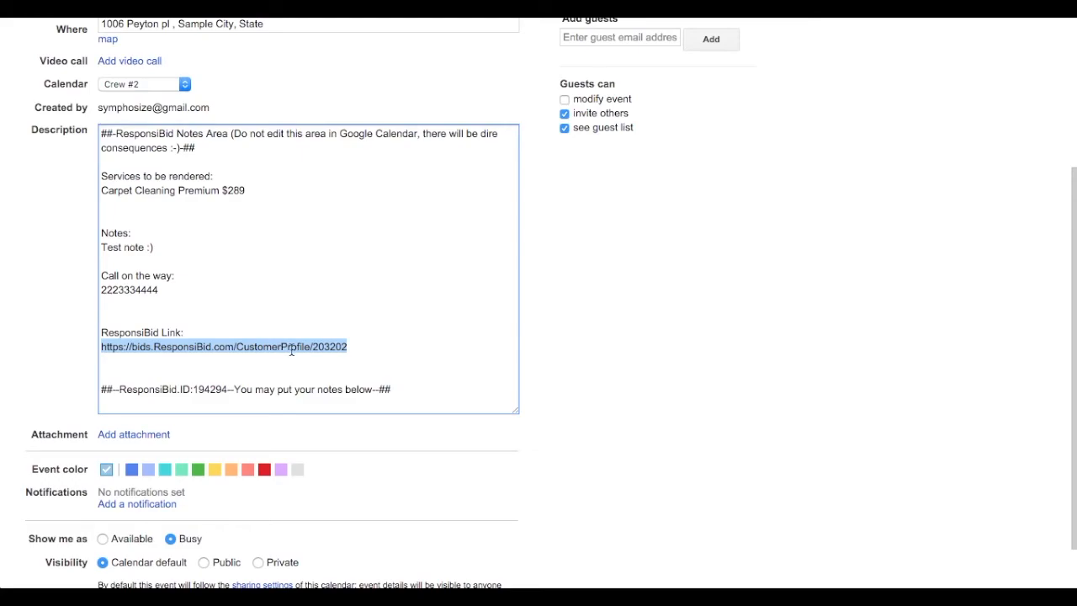
click(402, 393)
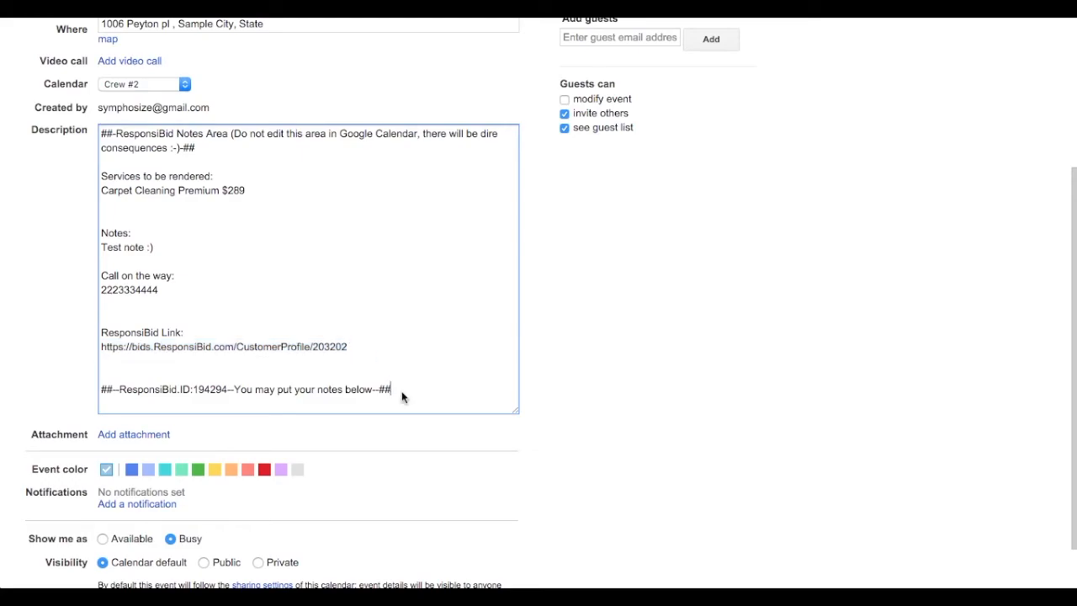
Add "Additional notes" below the ResponsiBid "You may put your notes below" line in the event description and save the event
key(Return)
key(Return)
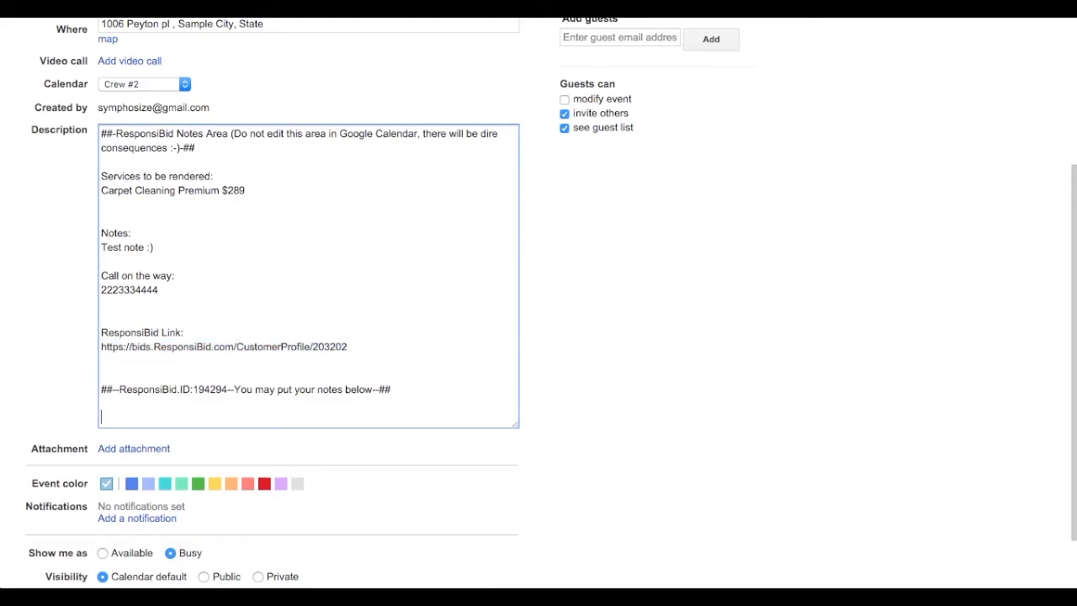
text(Additional notes)
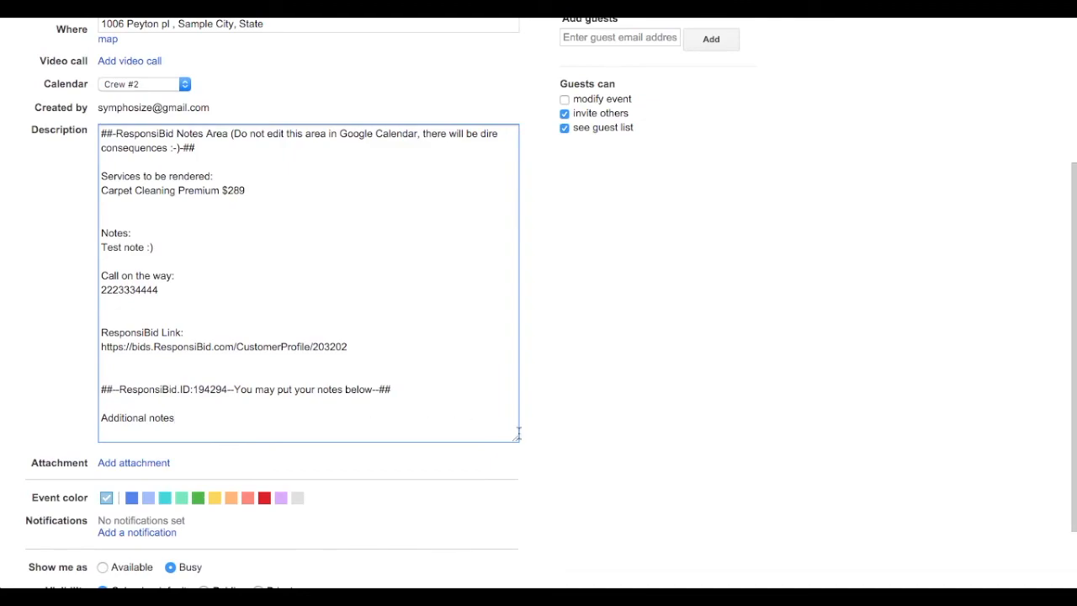
click(564, 445)
scroll(286, 76, up, 1)
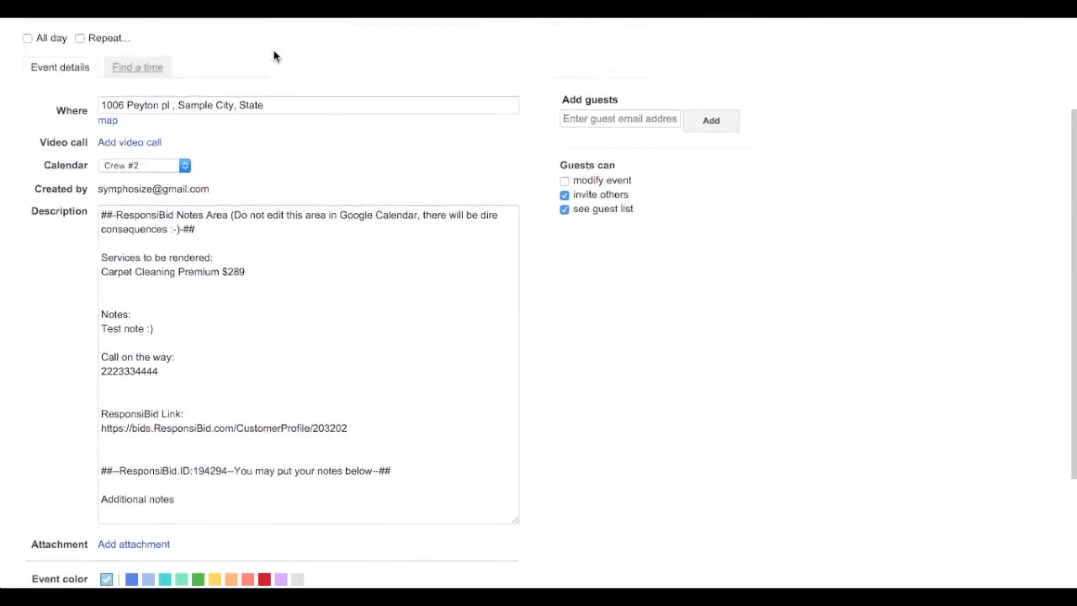
scroll(274, 57, up, 2)
click(109, 52)
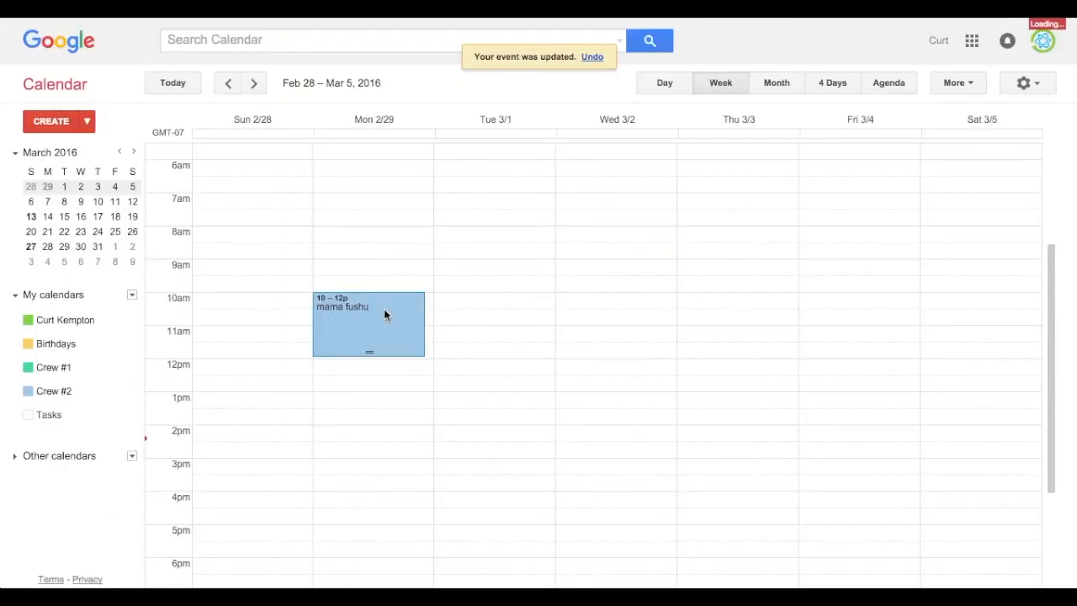
Move the February 29 event to Wednesday, March 2 at 10am, and switch to ResponsiBid to reload the customer profile
drag(384, 309, 591, 319)
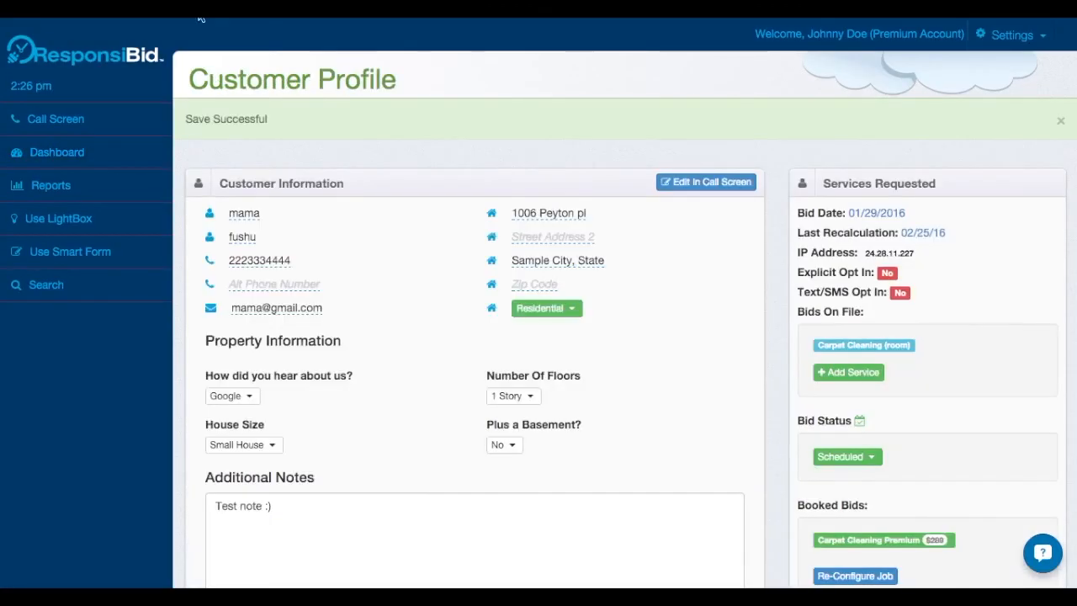
scroll(385, 318, down, 3)
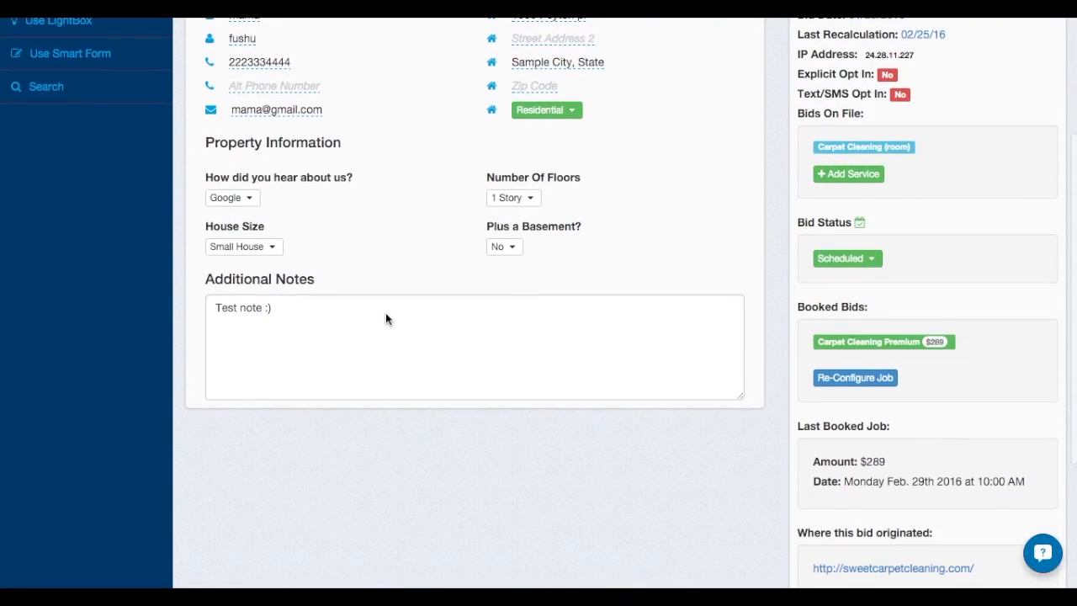
key(super+r)
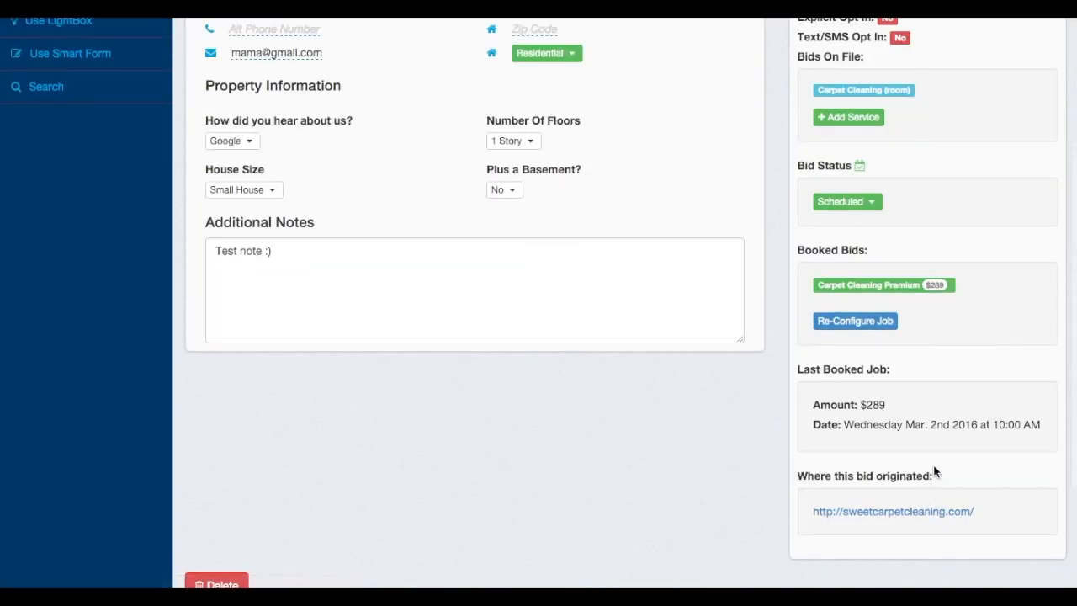
Examine the last booked job's date and the Follow-up Status schedule on the customer profile
drag(840, 424, 1041, 427)
click(569, 431)
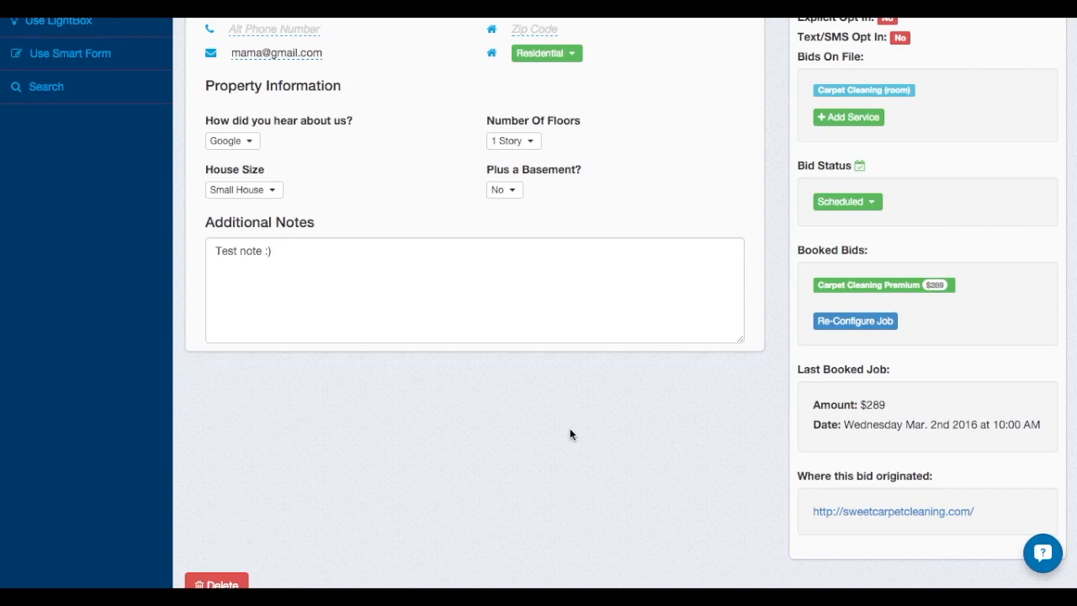
scroll(569, 432, down, 3)
click(488, 498)
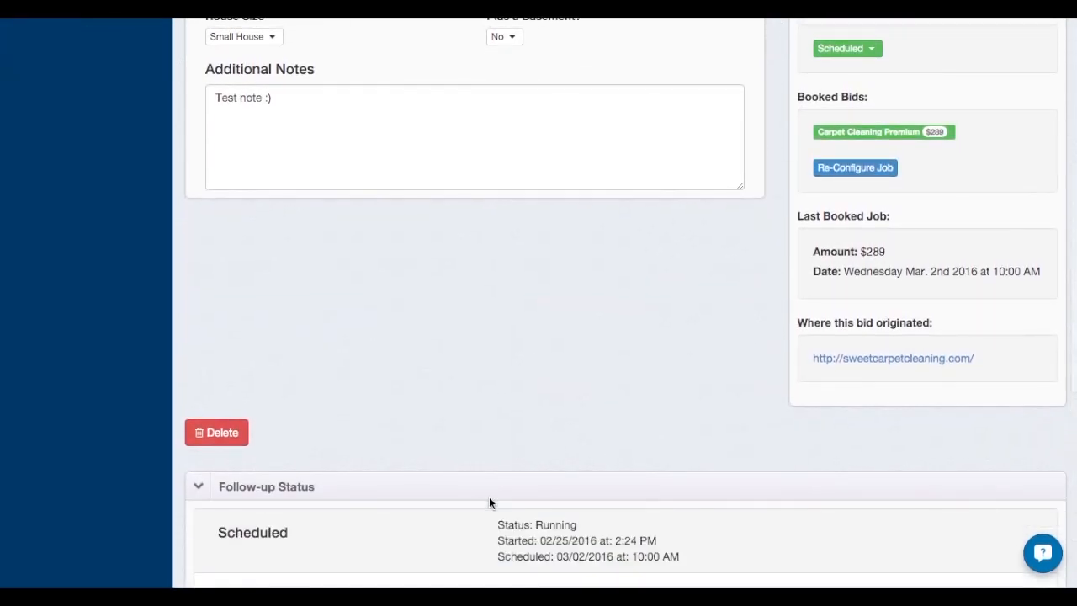
scroll(489, 498, down, 5)
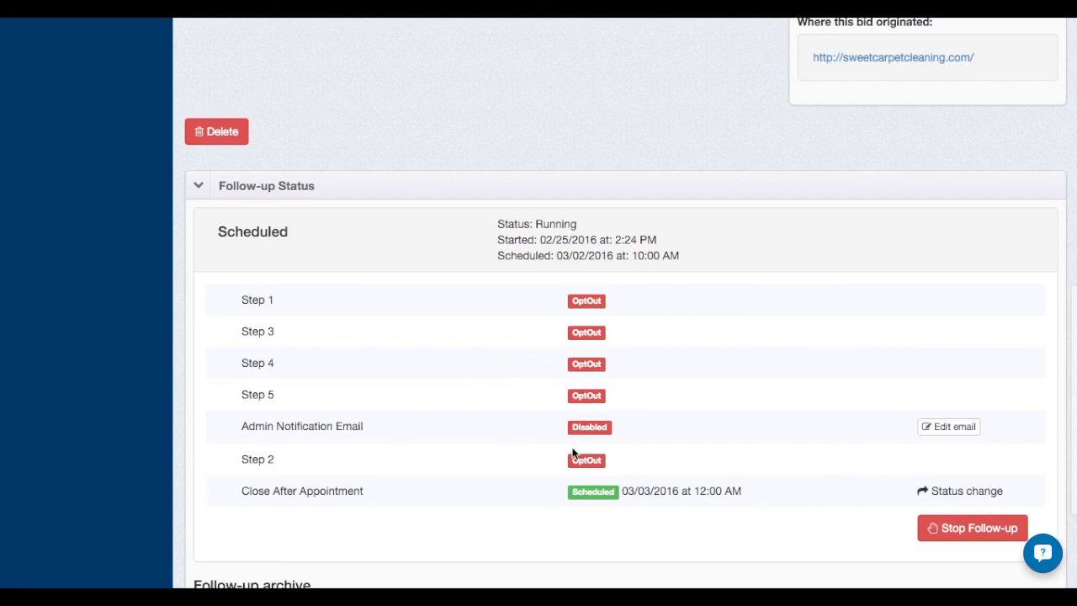
scroll(620, 387, up, 3)
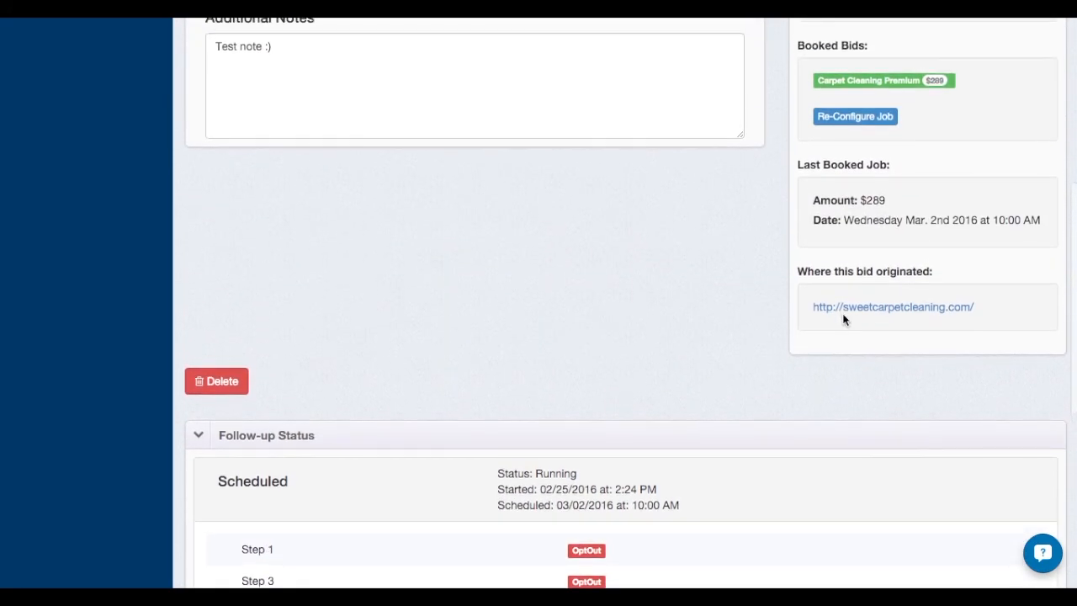
scroll(624, 279, up, 5)
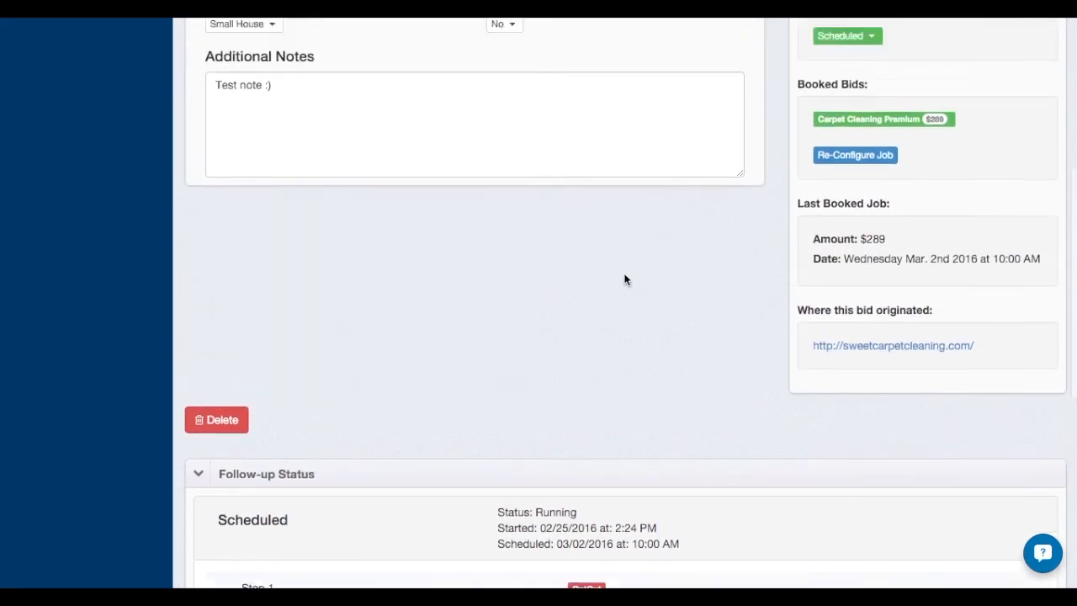